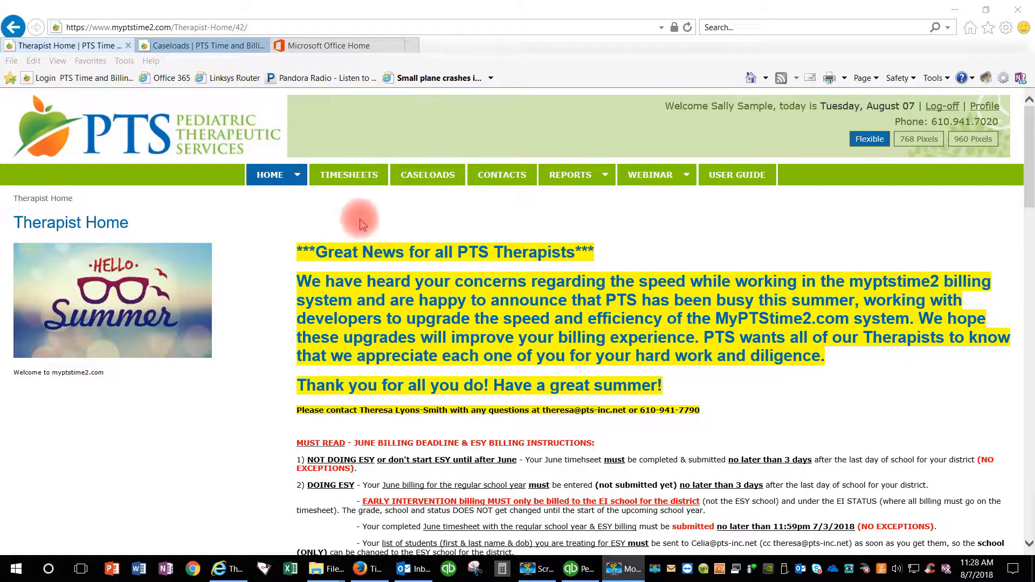
Open the Timesheets list showing both August 2018 district timesheets
click(356, 179)
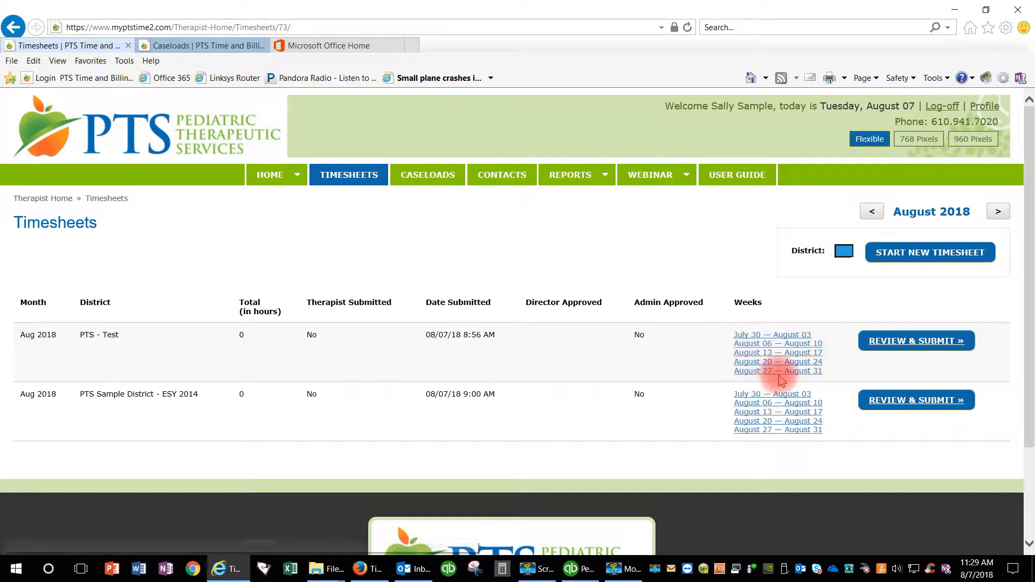
Open the Aug 6–10 week of PTS - Test and choose Student Time for PTS - Elem
click(766, 345)
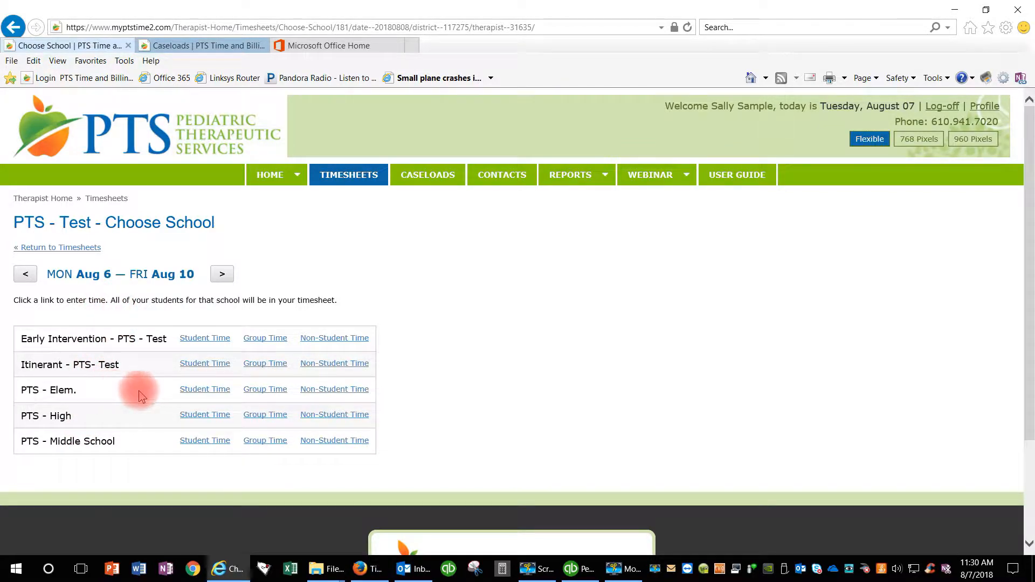
click(204, 390)
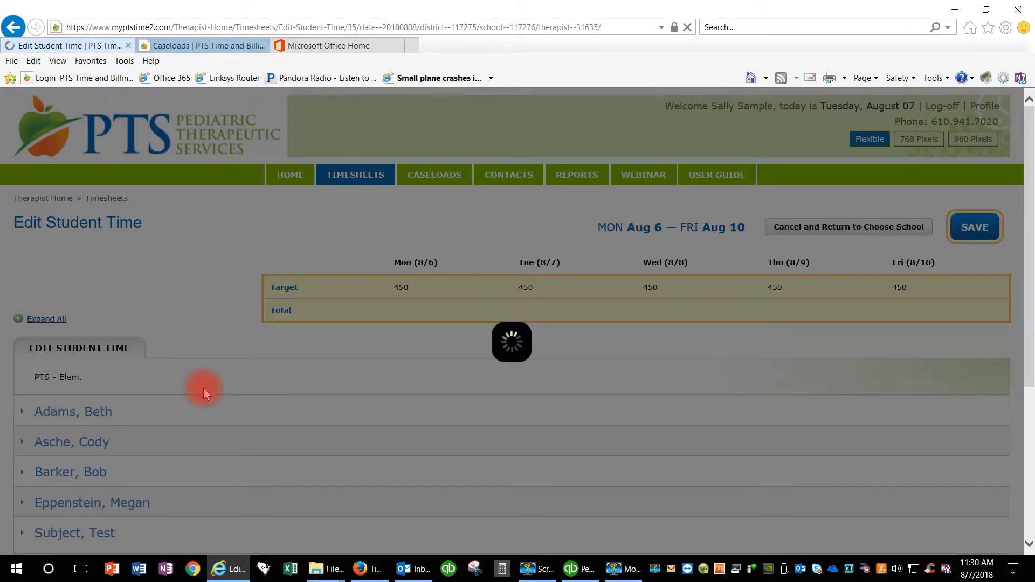
Expand and collapse all student sections, then expand only the first student's minute fields
scroll(196, 389, down, 2)
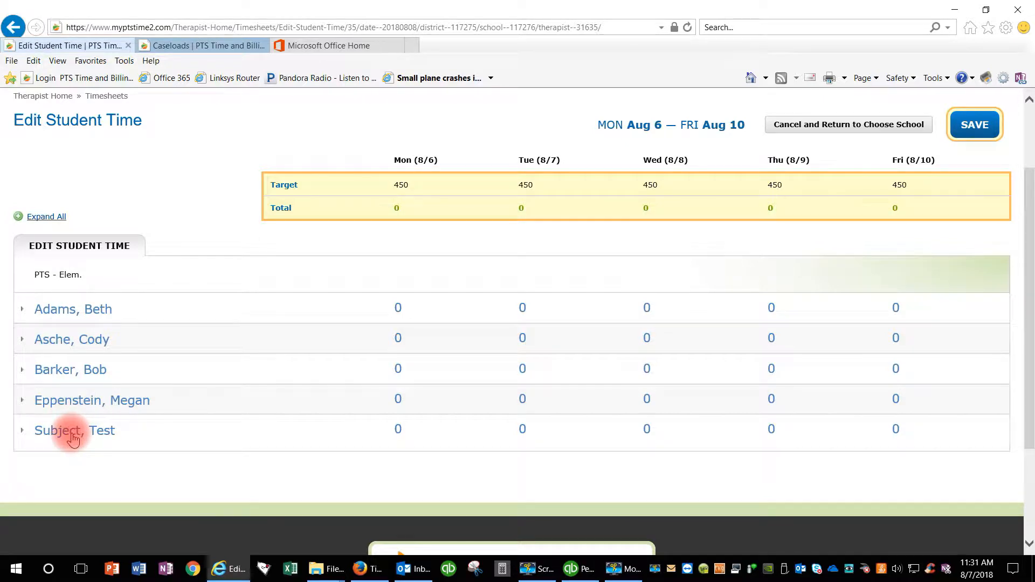
click(48, 218)
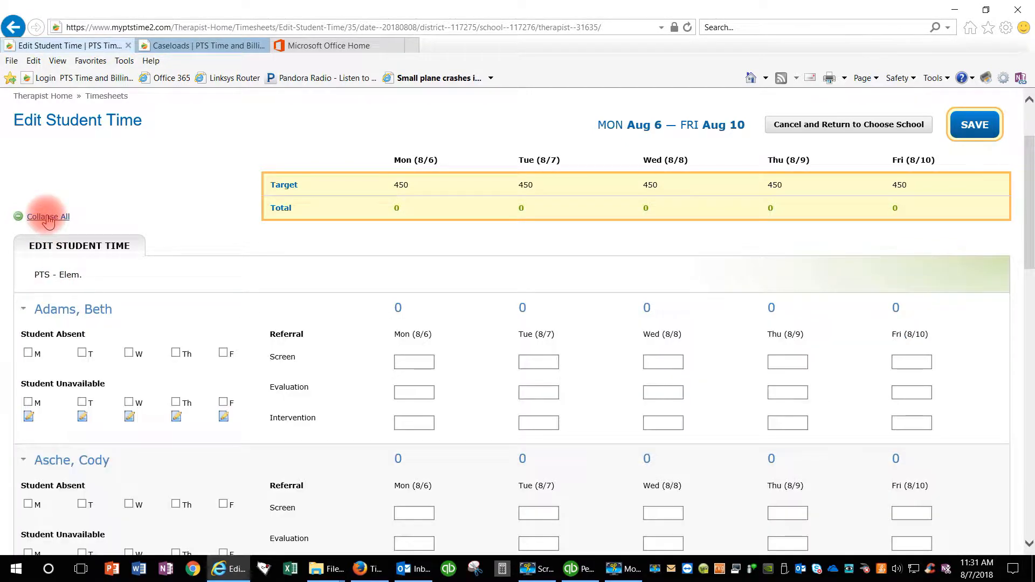
scroll(54, 237, down, 2)
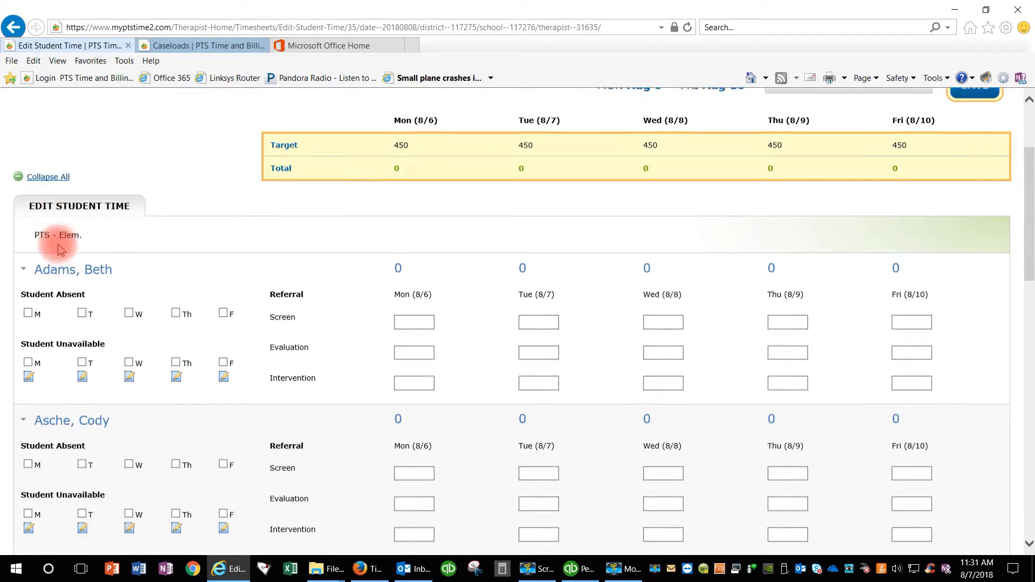
scroll(67, 272, down, 1)
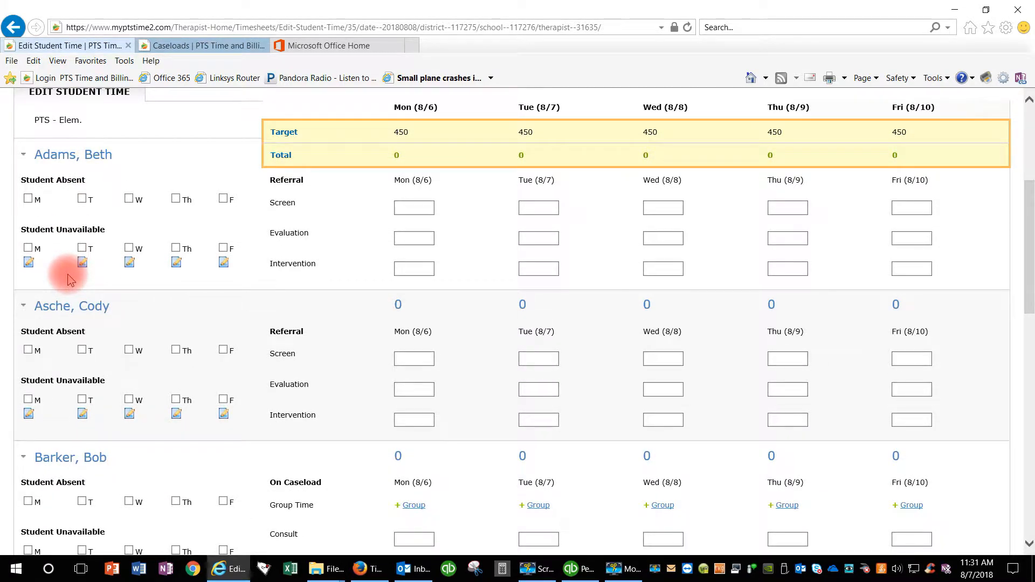
scroll(69, 280, up, 2)
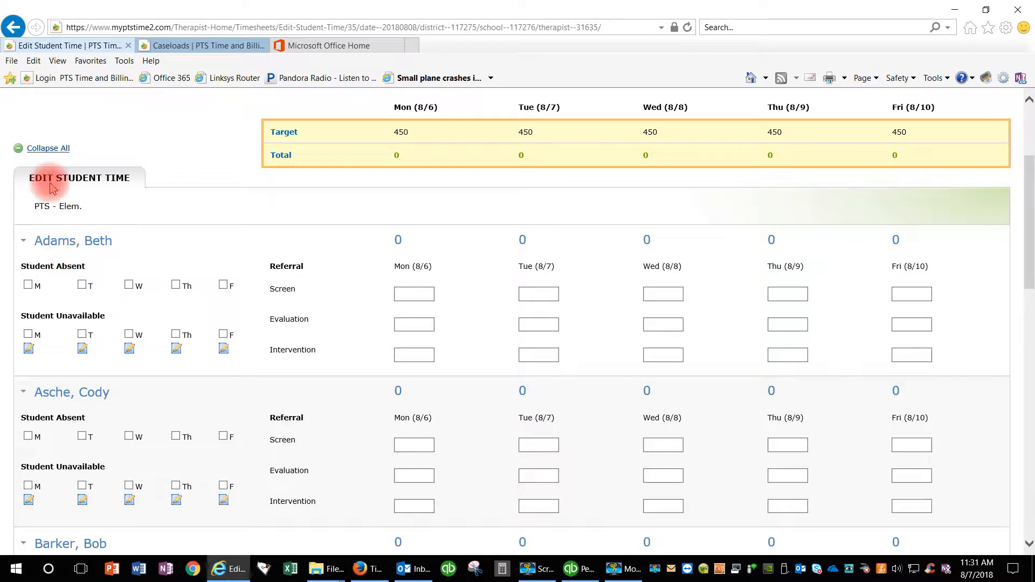
click(47, 148)
click(61, 247)
Expand the second student's row to show its absence checkboxes and minute fields
click(75, 392)
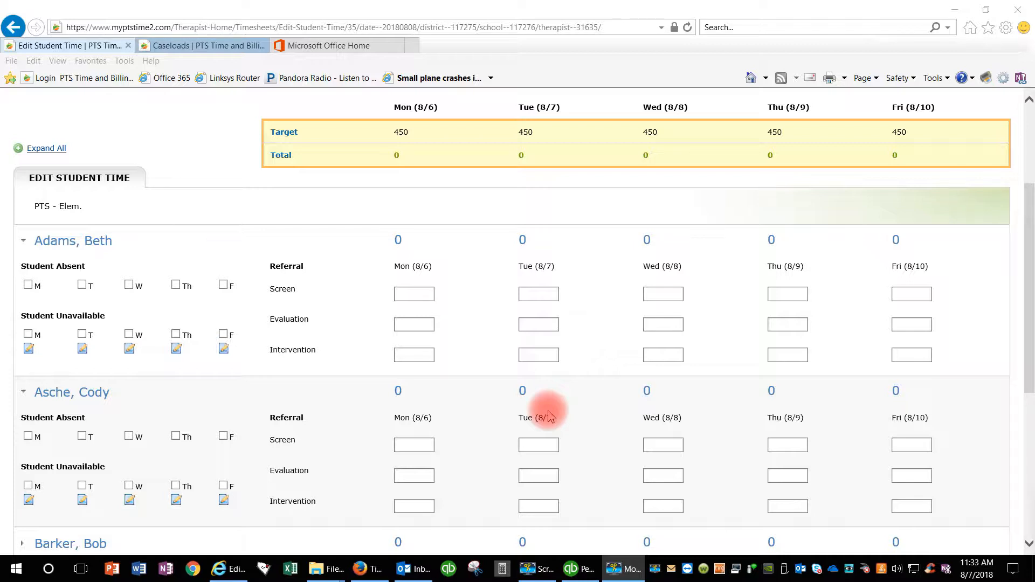
Enter 30 Screen minutes on Mon 8/6 and 30 Intervention minutes on Tue 8/7
click(418, 292)
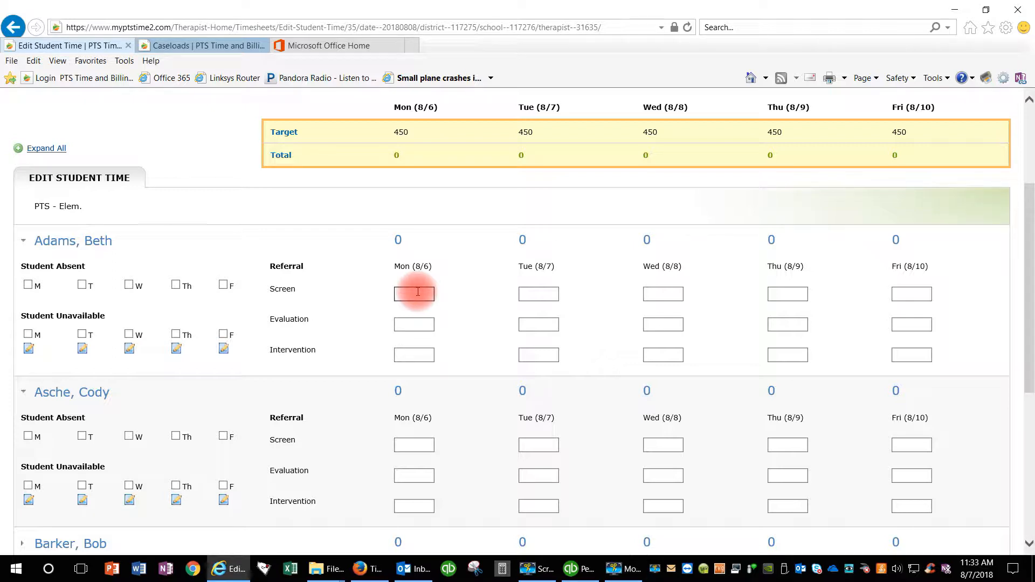
text(30)
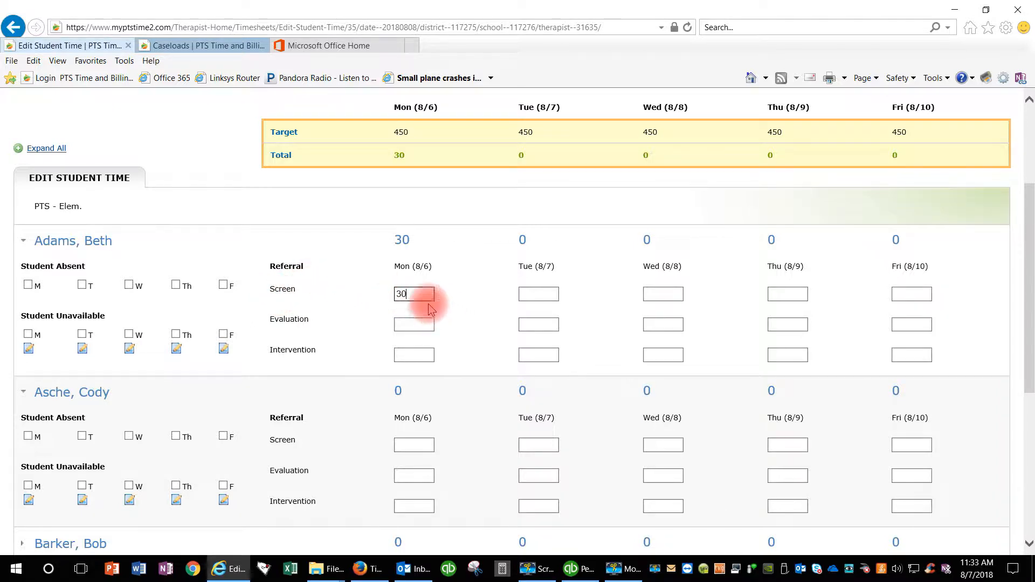
click(544, 324)
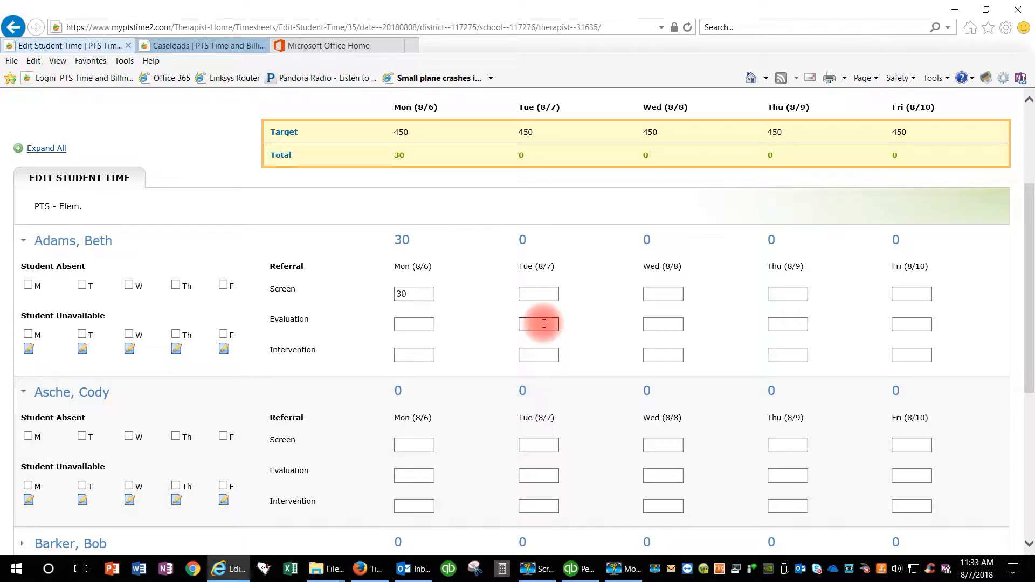
click(542, 354)
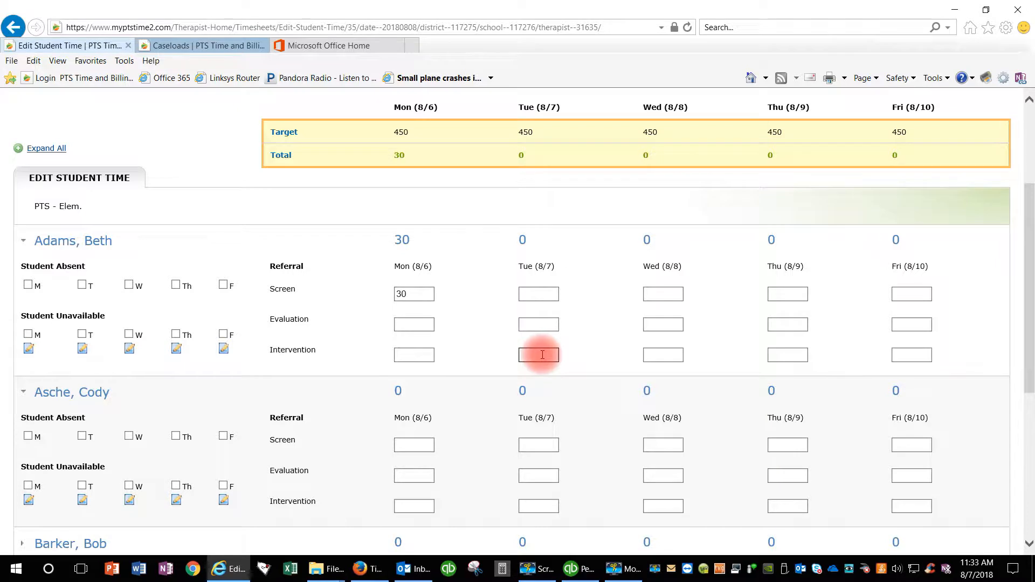
text(30)
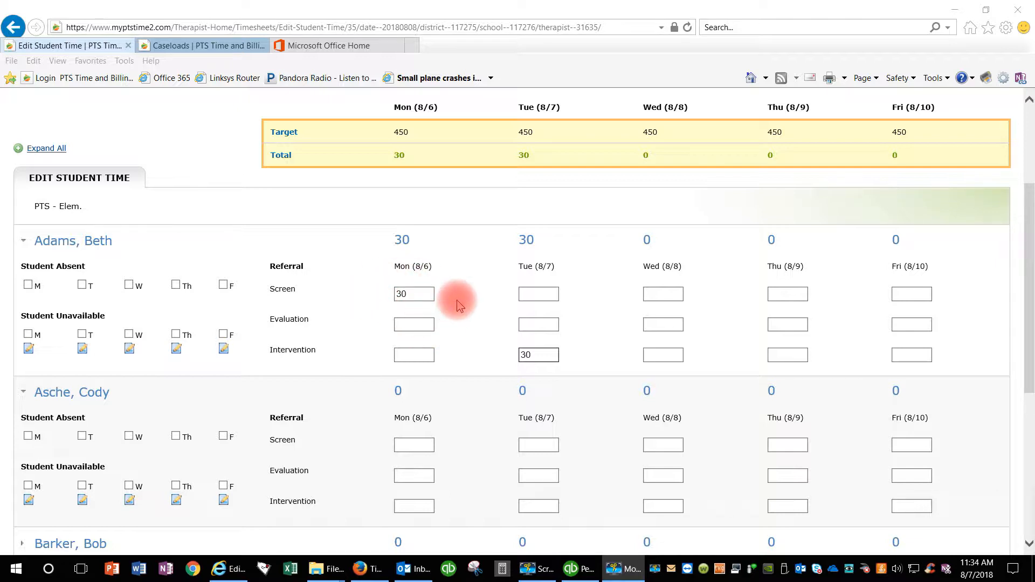
Give the second student 120 Intervention minutes on Tue 8/7 and 60 on Wed 8/8
scroll(437, 326, down, 2)
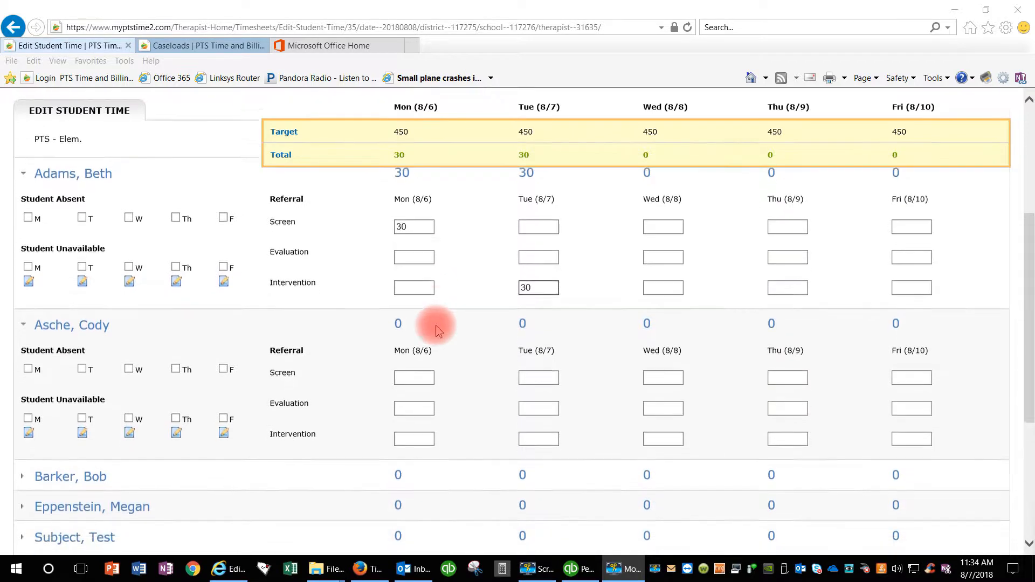
scroll(437, 328, up, 1)
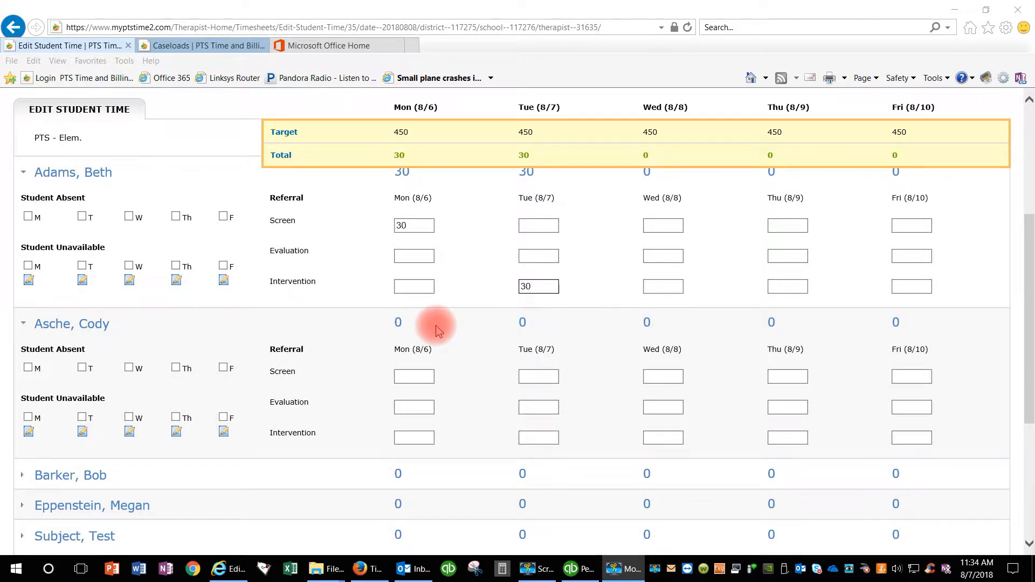
scroll(437, 325, up, 1)
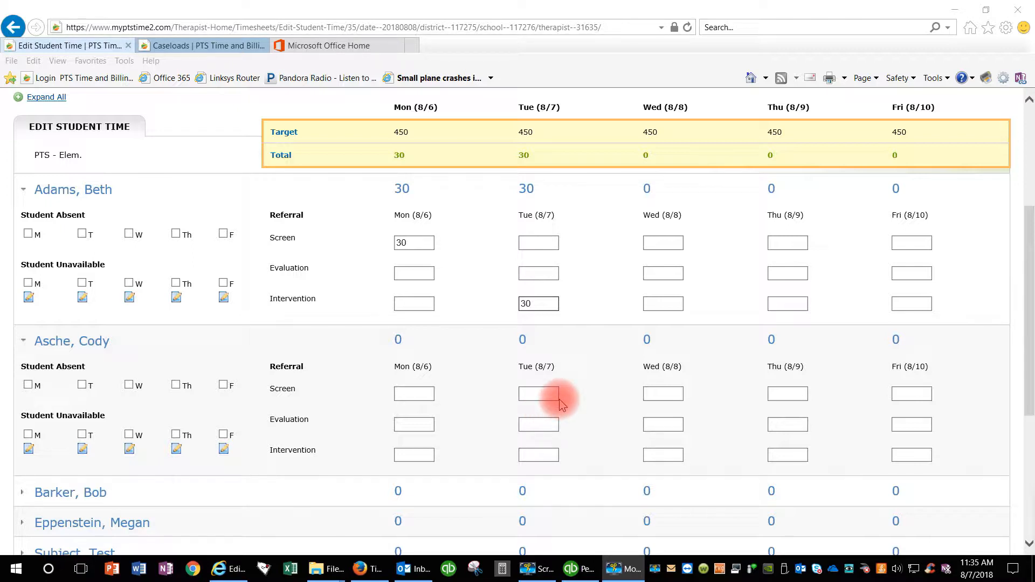
click(536, 455)
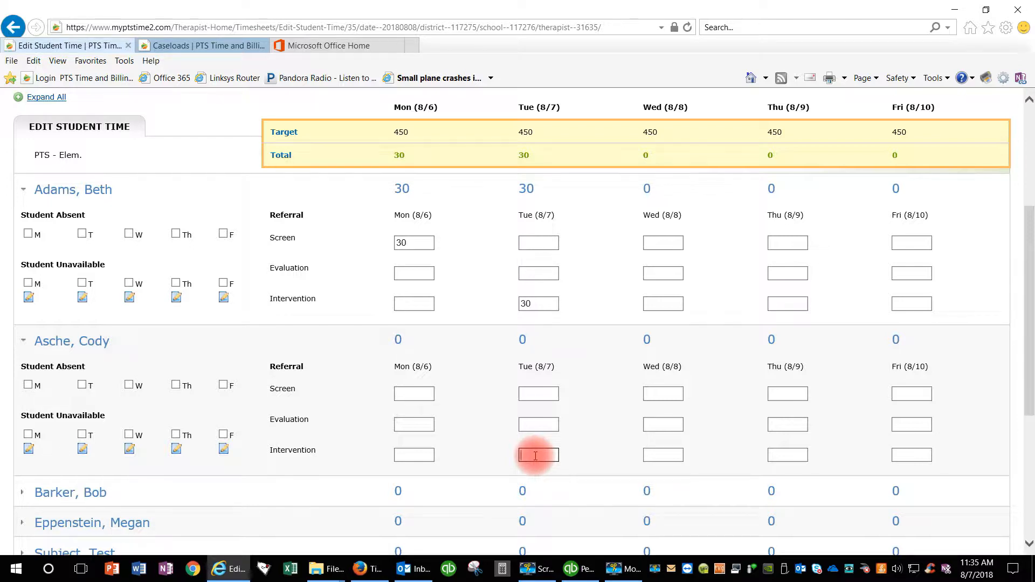
text(120)
click(667, 454)
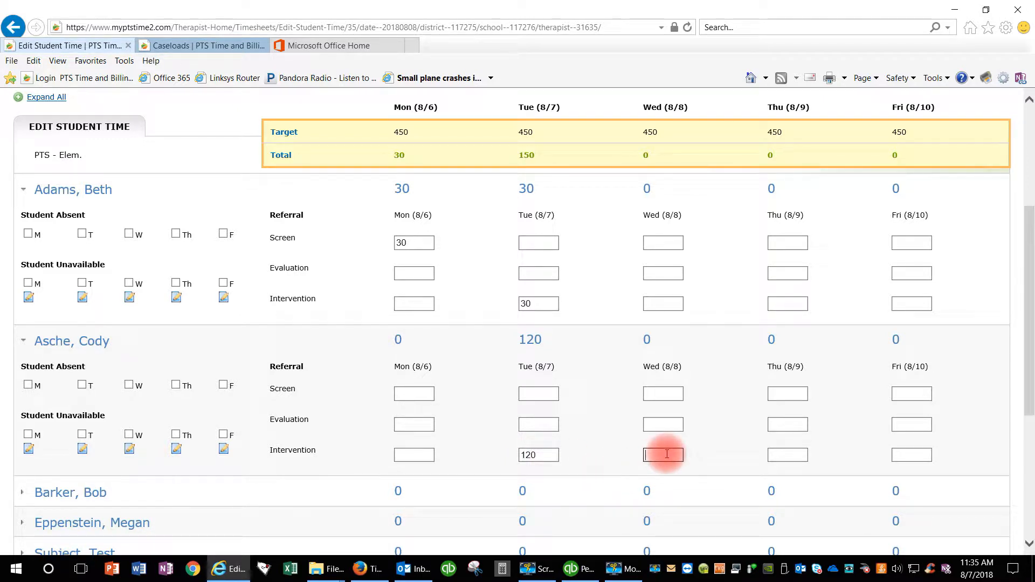
text(60)
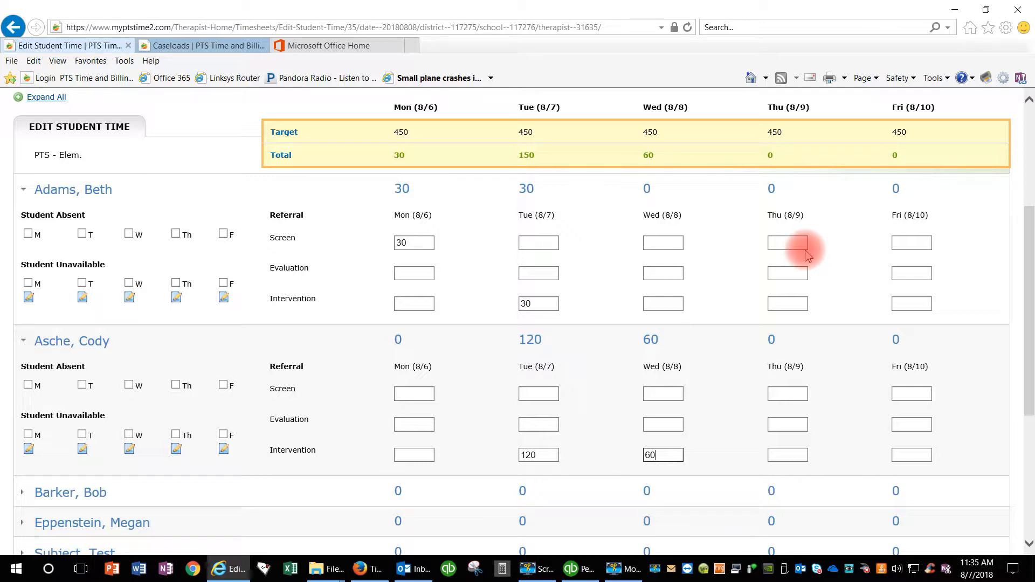
scroll(463, 327, down, 2)
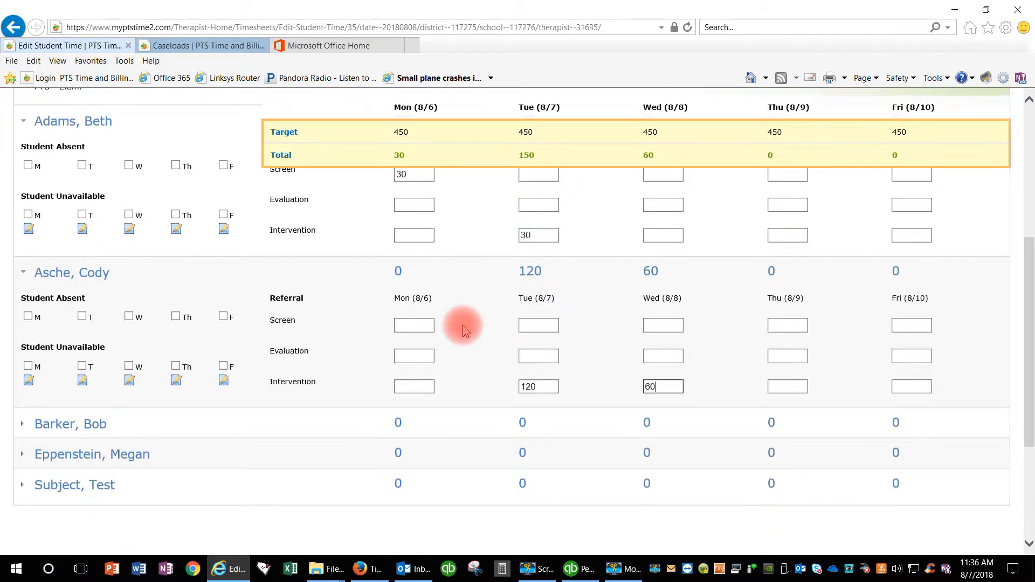
scroll(490, 305, up, 3)
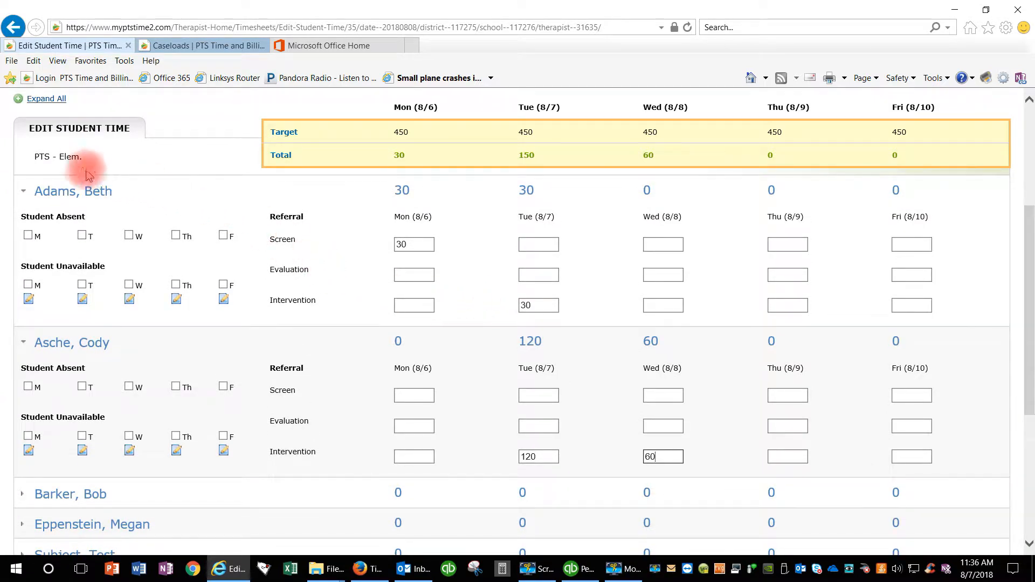
scroll(723, 361, up, 1)
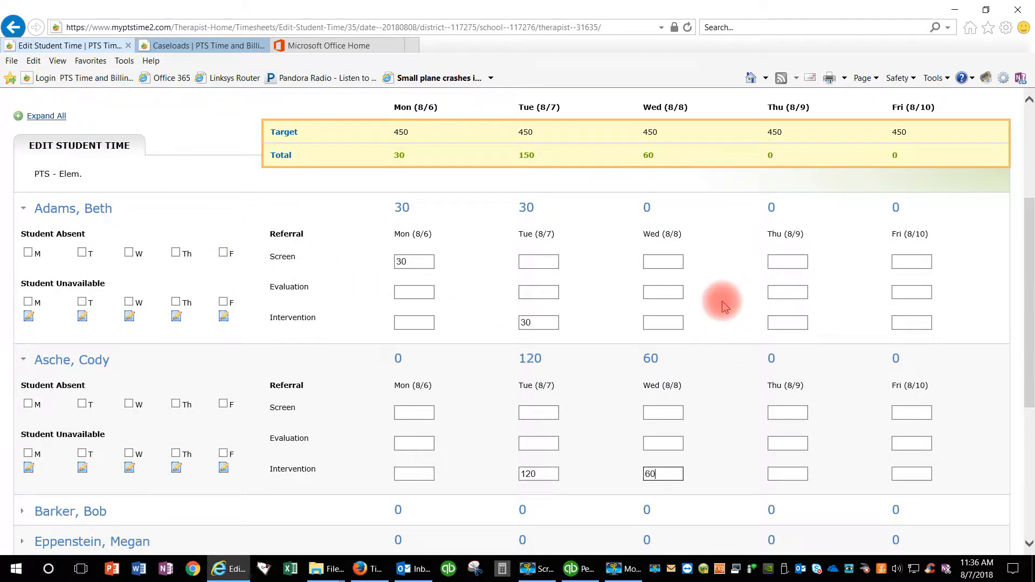
scroll(720, 361, up, 3)
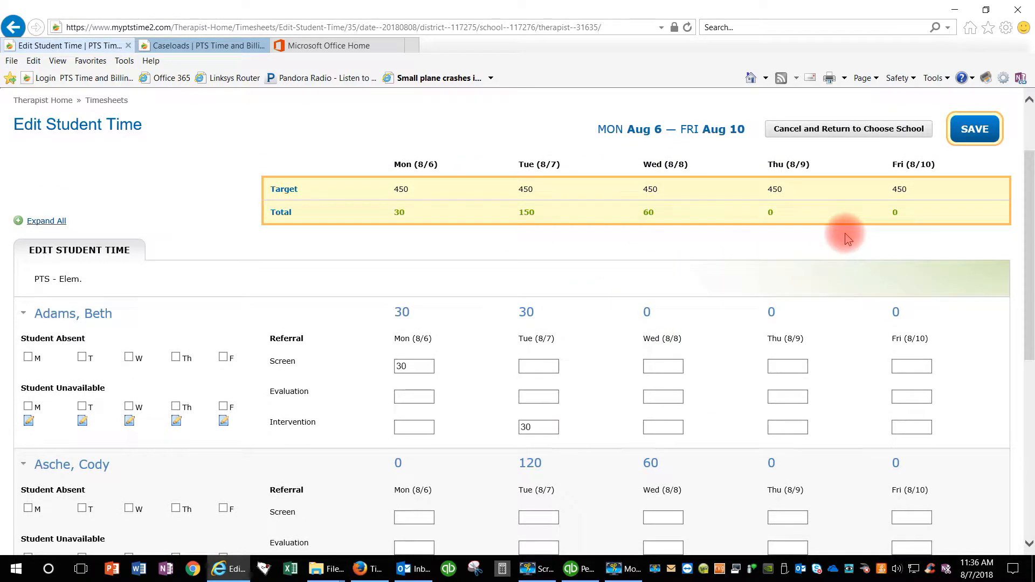
Save the PTS - Elem. student minutes and return to the Timesheets list
click(974, 132)
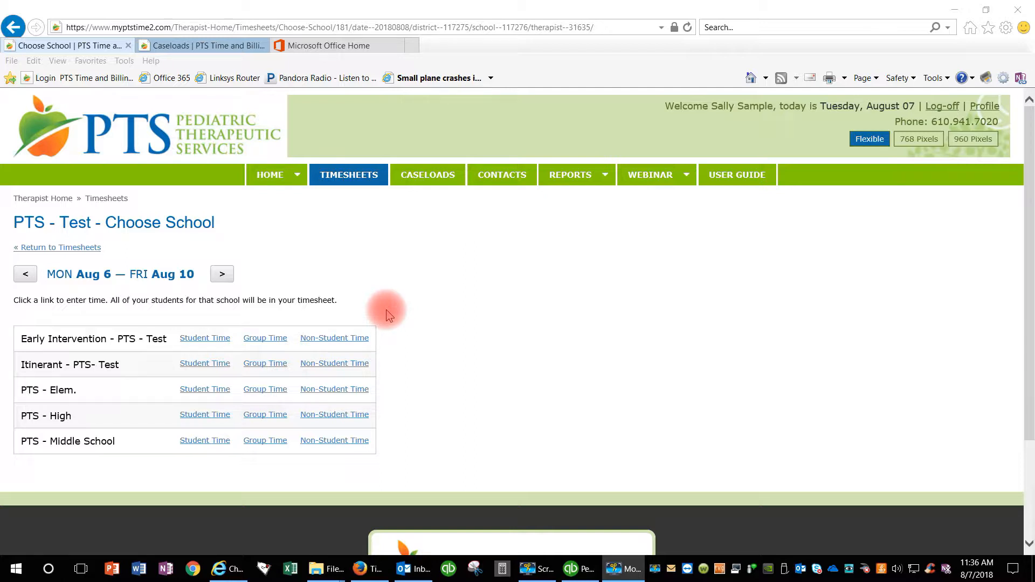
click(62, 249)
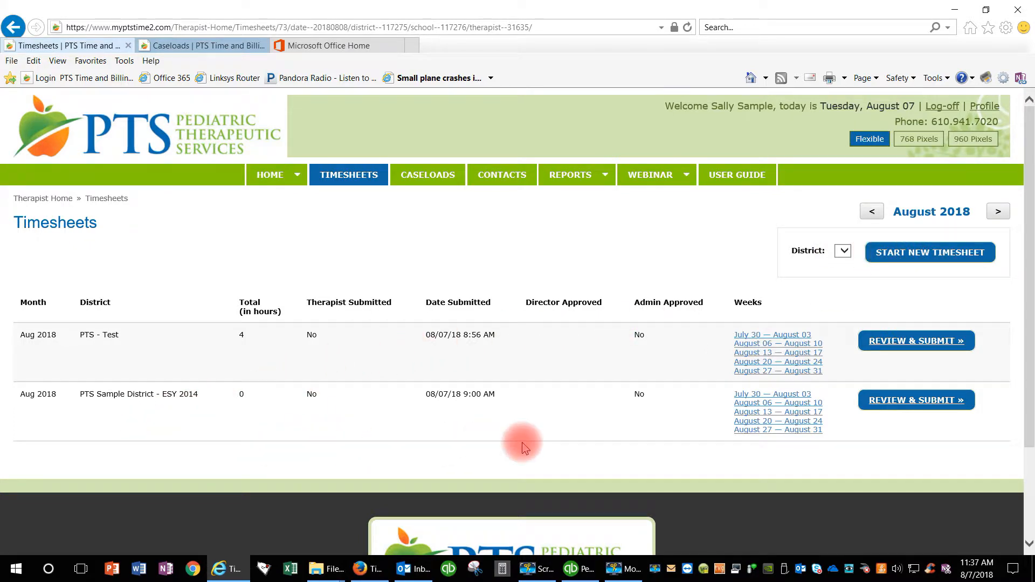
Open the ESY 2014 Aug 6–10 week and choose Student Time for PTS Sample School
click(781, 405)
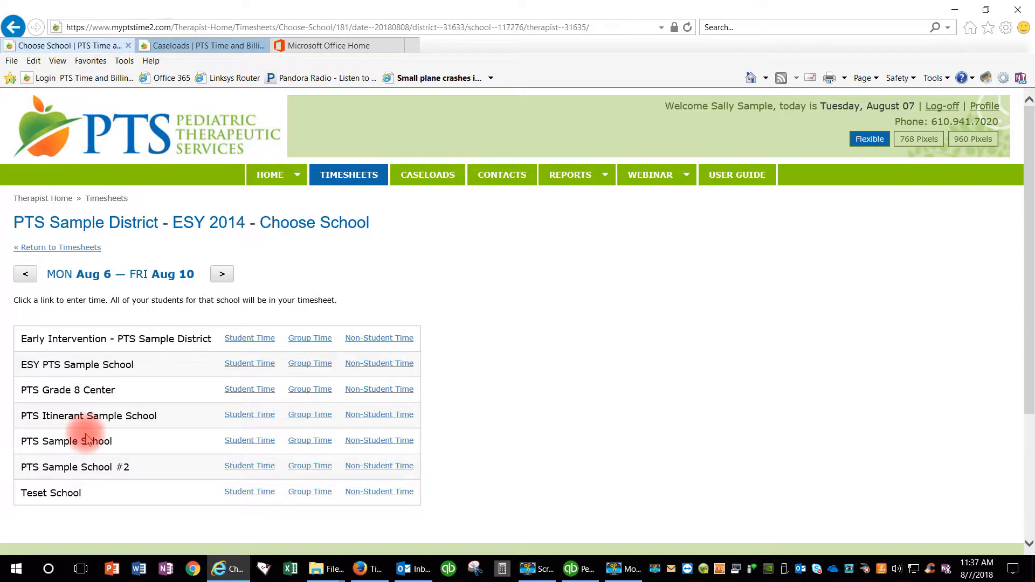
click(249, 435)
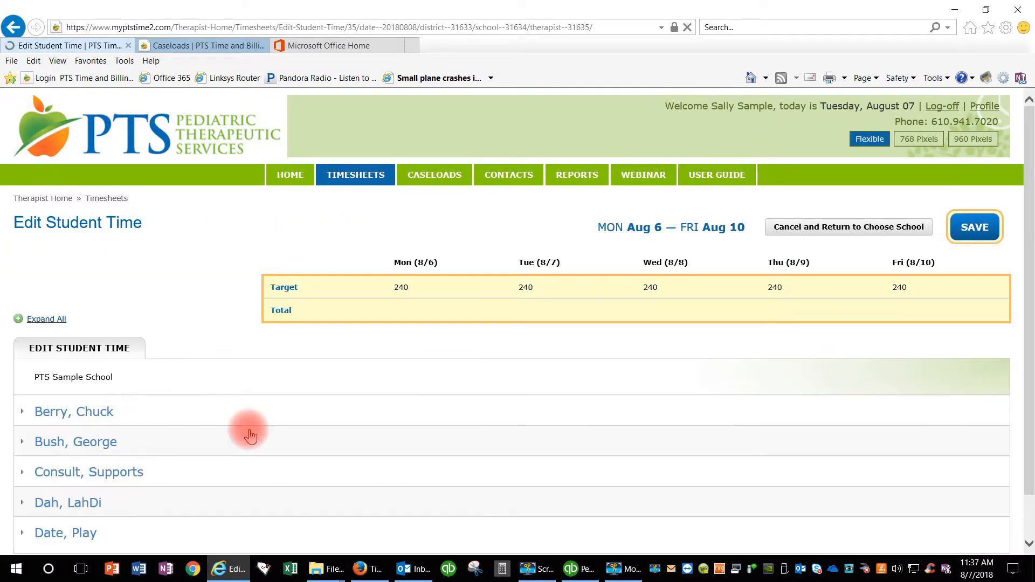
Expand the sample student's row and enter 90 Monday and 30 Tuesday Evaluation minutes
scroll(222, 393, down, 2)
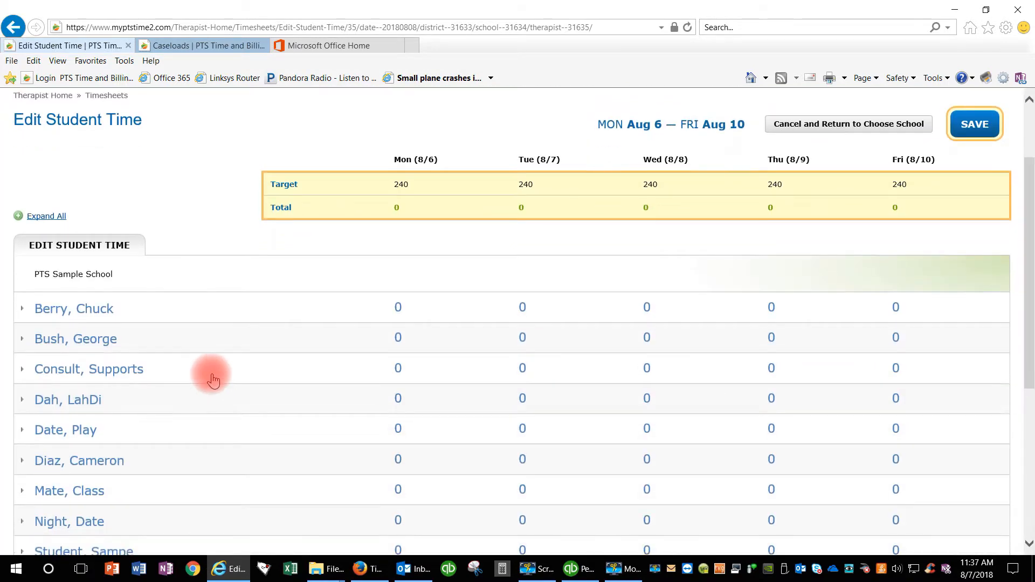
scroll(142, 287, down, 1)
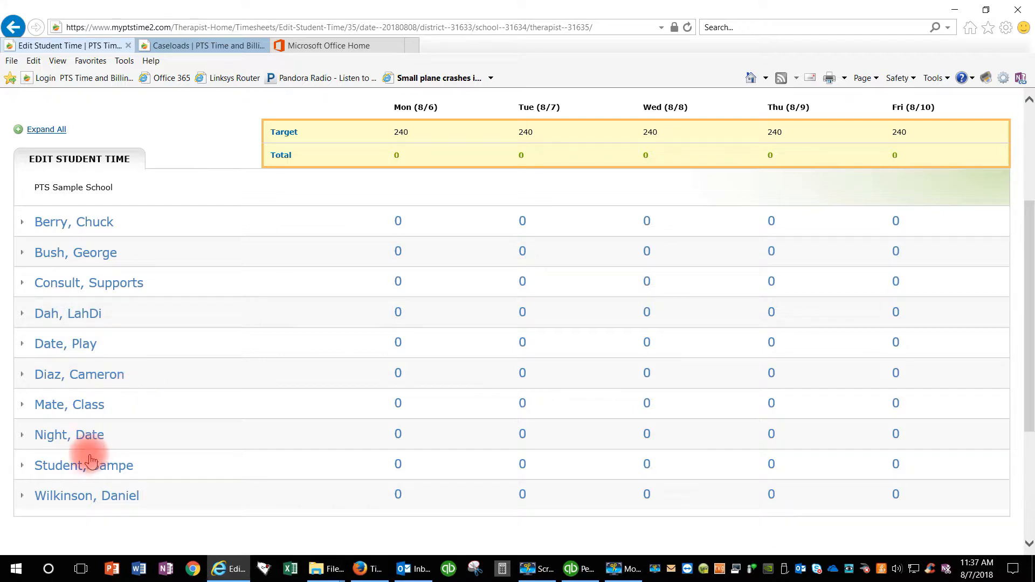
click(73, 468)
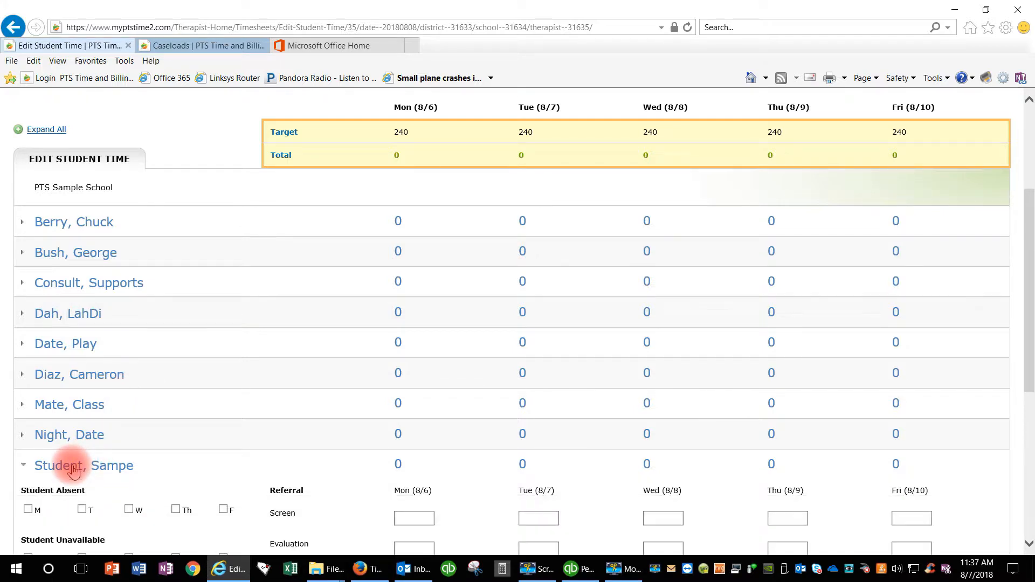
scroll(241, 429, down, 1)
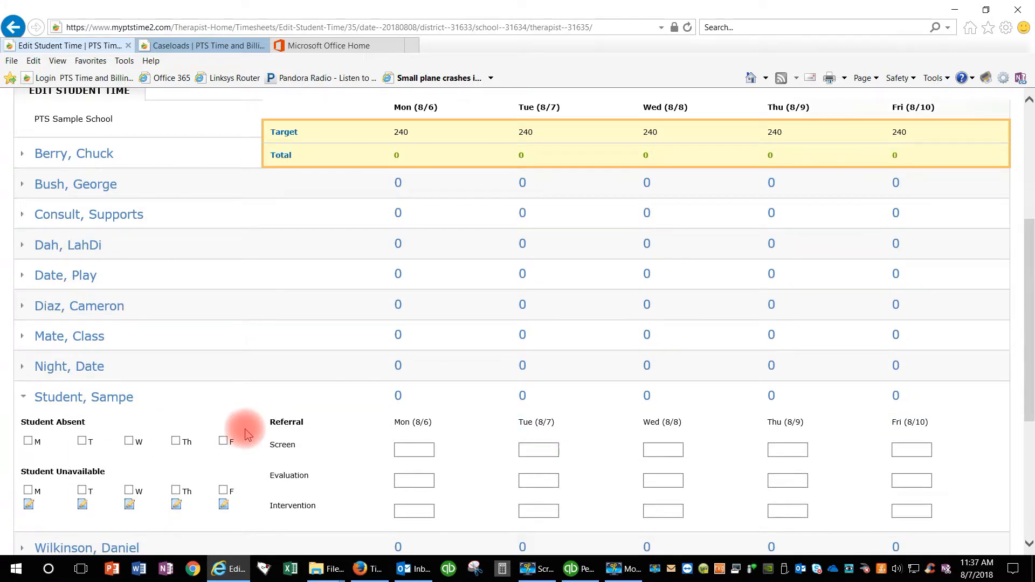
click(423, 481)
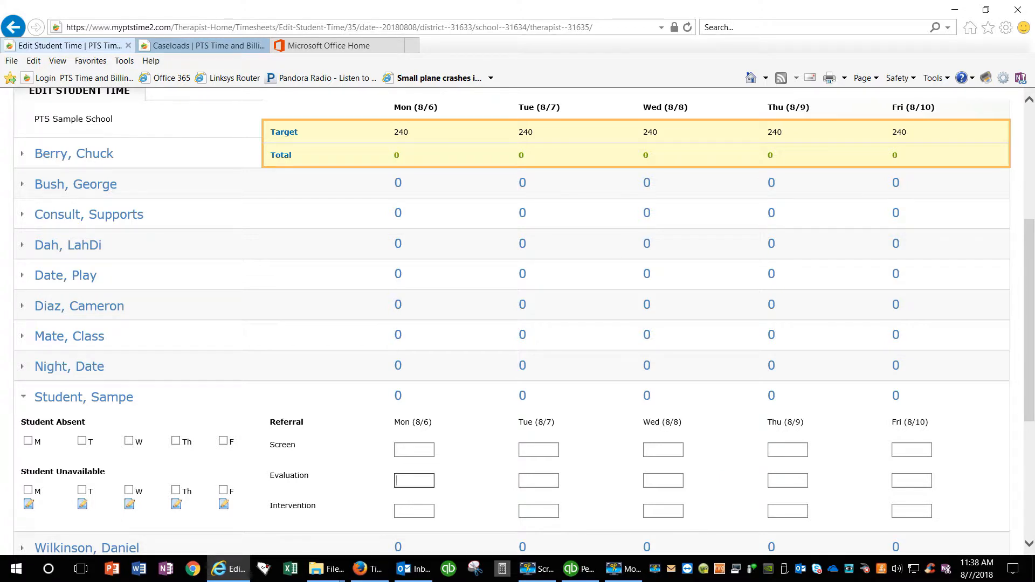
text(90)
key(Tab)
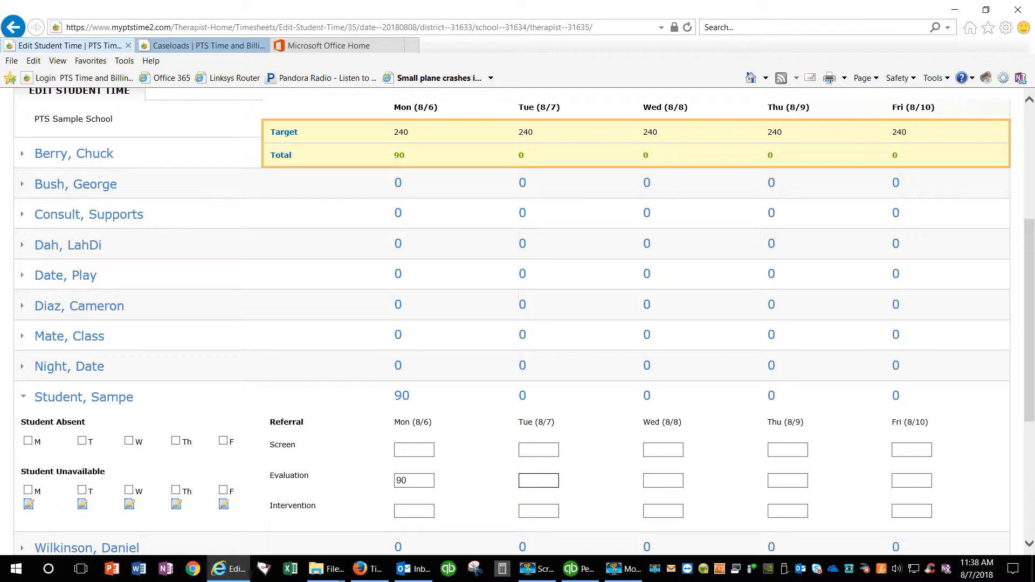
text(30)
Enter 180 Thursday and 20 Friday Evaluation minutes, then collapse the sample student's row
key(Tab)
key(Tab)
text(180)
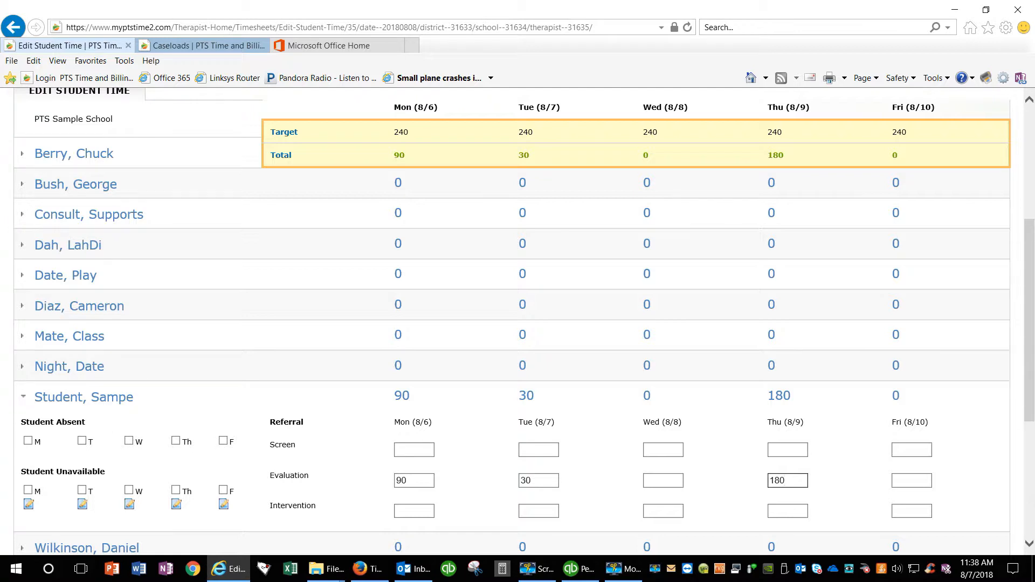
click(921, 479)
text(20)
click(753, 430)
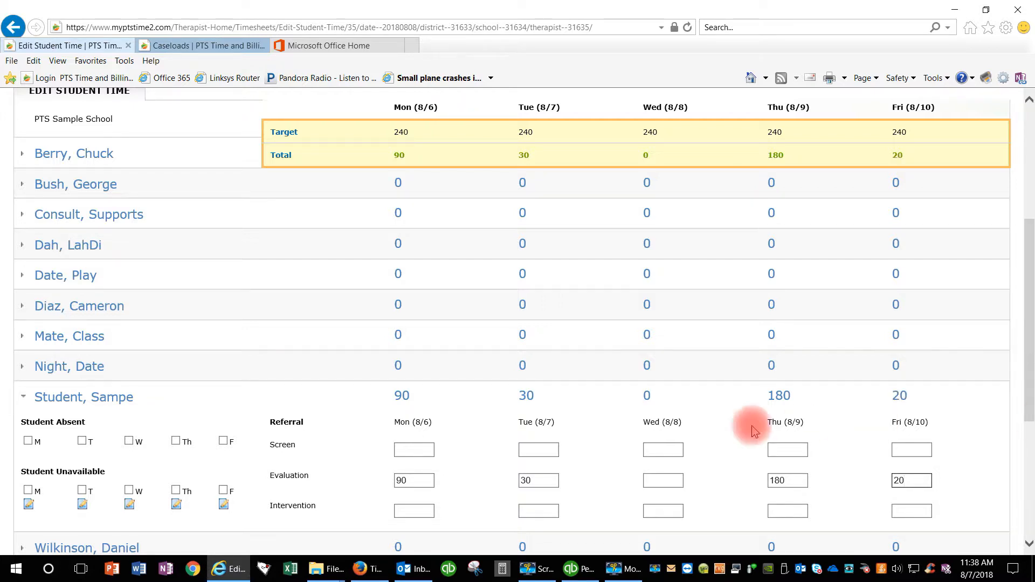
scroll(334, 404, down, 2)
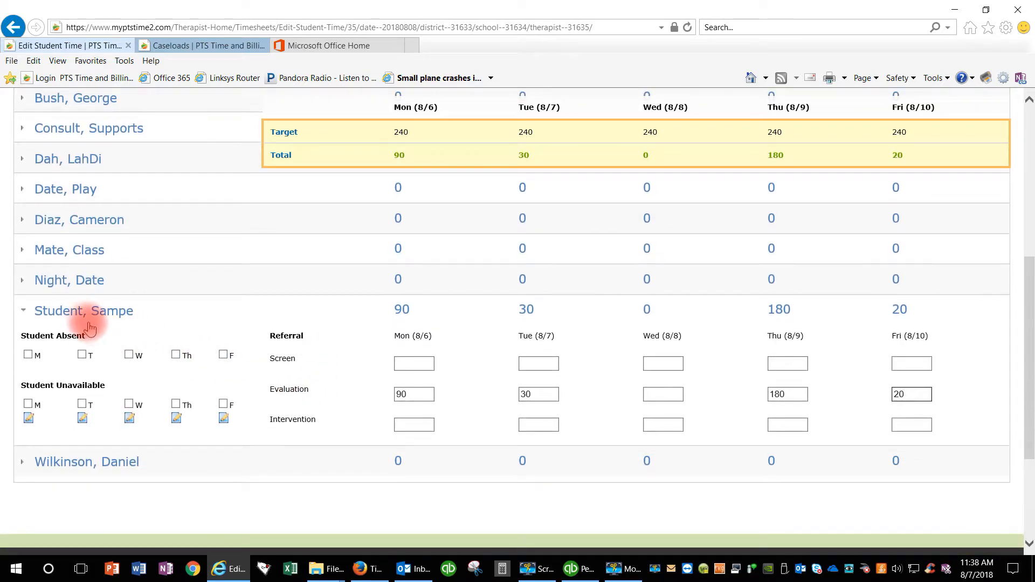
click(76, 318)
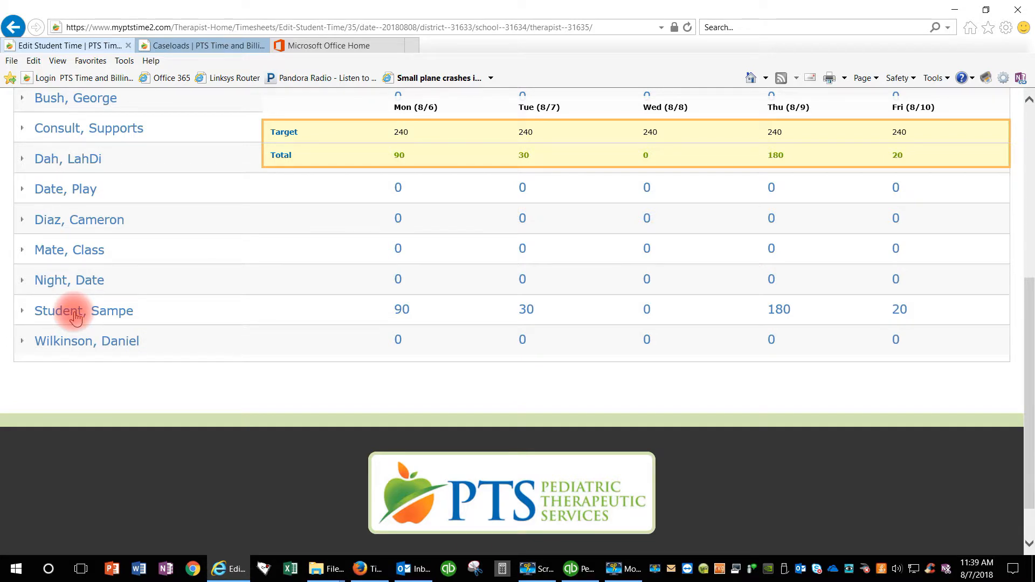
scroll(75, 318, up, 2)
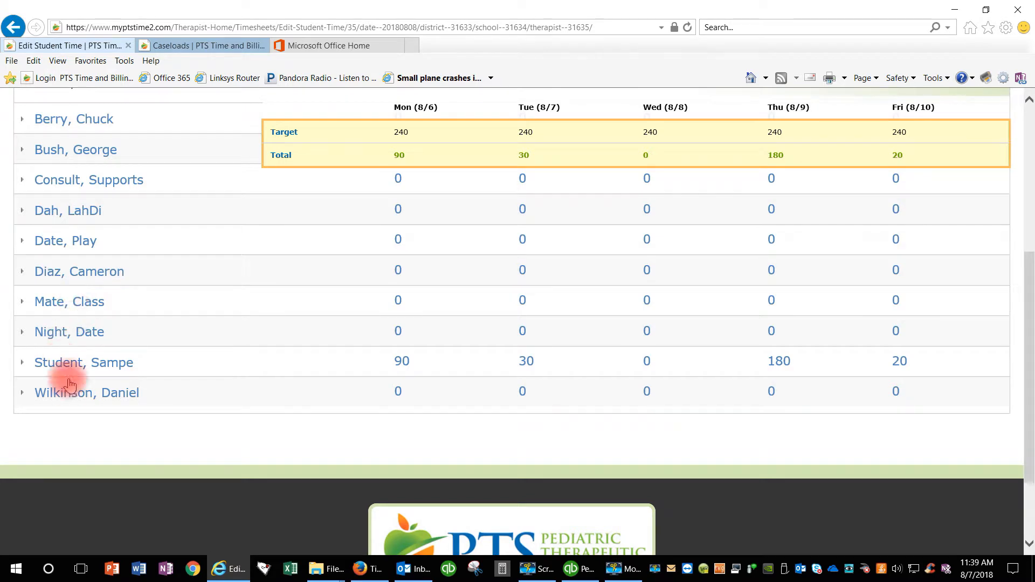
Expand the last student's row and enter 60 Monday Evaluation minutes
click(74, 394)
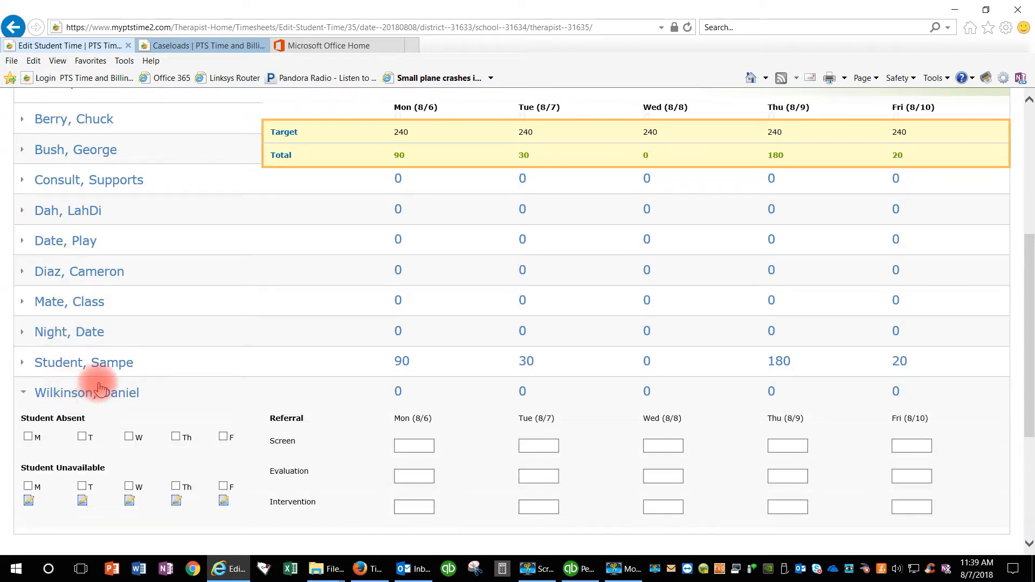
scroll(167, 364, down, 1)
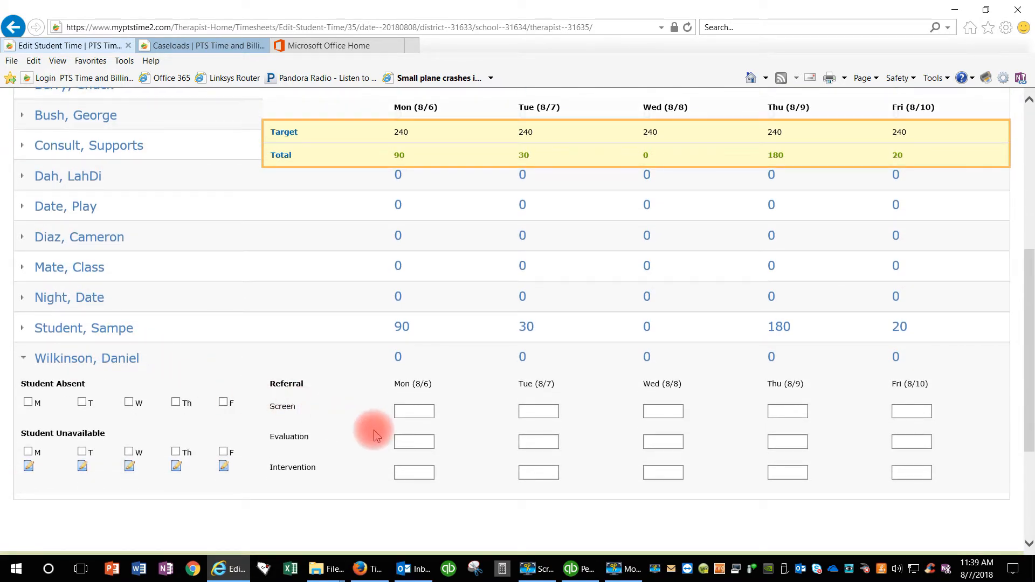
click(405, 412)
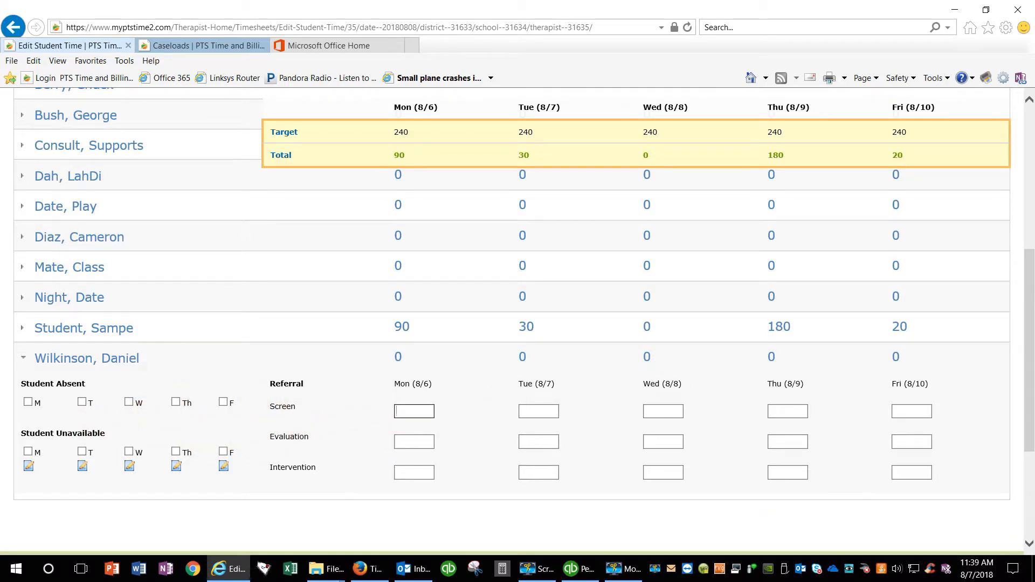
text(60)
key(BackSpace)
key(BackSpace)
click(422, 442)
text(60)
Enter and correct the last student's Friday Evaluation minutes to 320
key(Tab)
key(Tab)
key(Tab)
key(Tab)
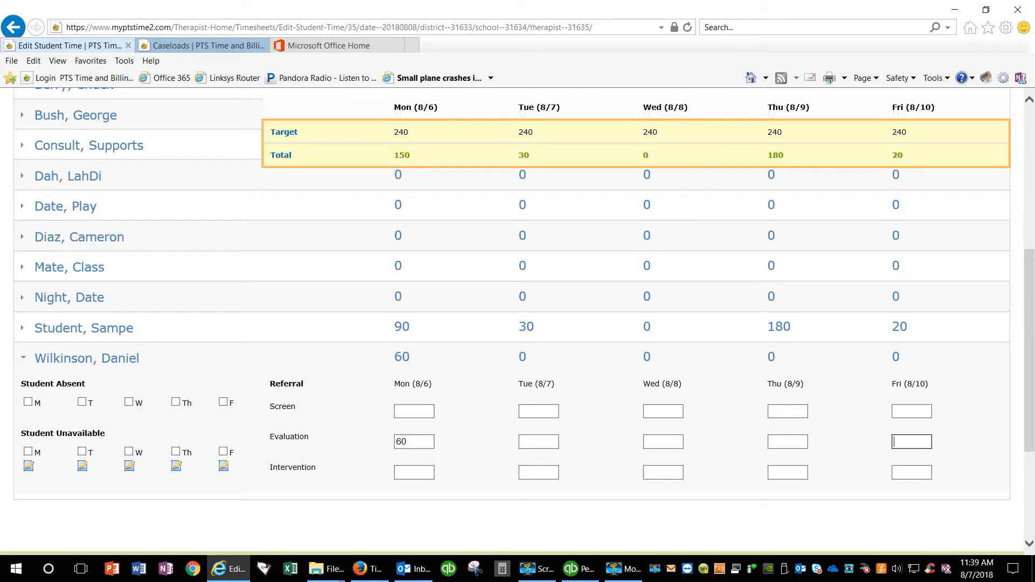
text(380)
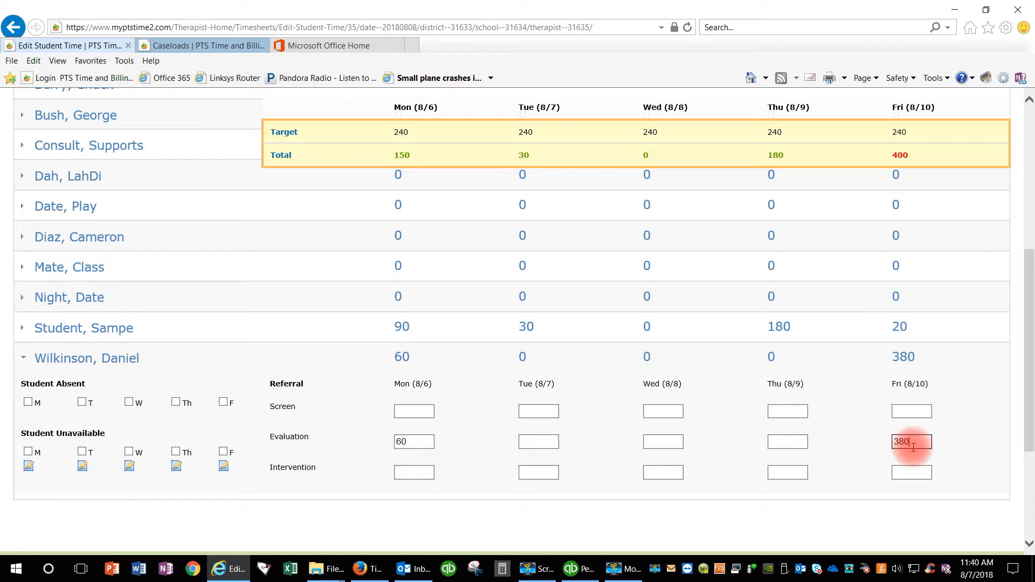
key(BackSpace)
key(BackSpace)
key(BackSpace)
text(38)
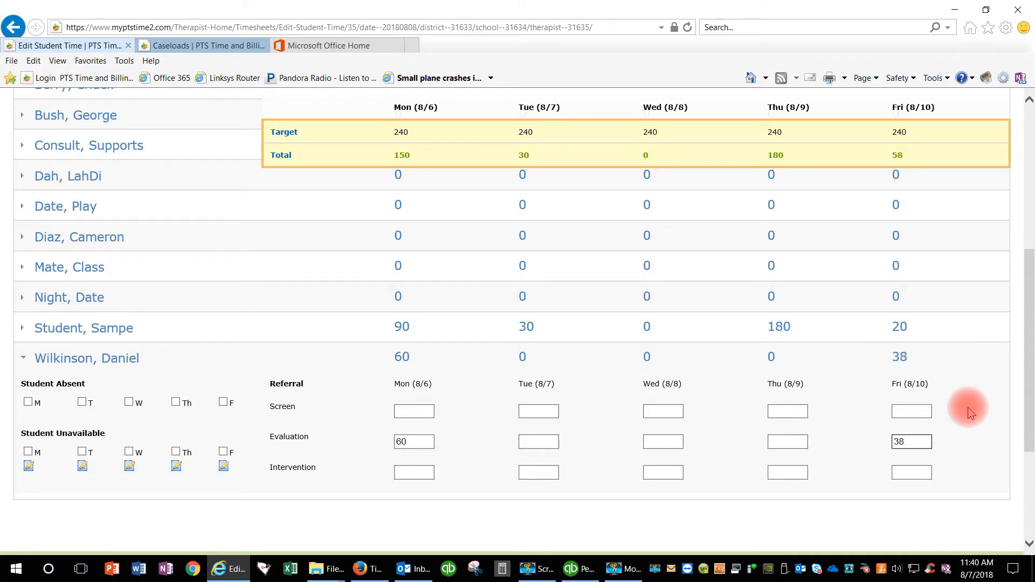
key(BackSpace)
text(20)
Add 60 Thursday 8/9 Evaluation minutes, bringing that day's total to 240
click(784, 441)
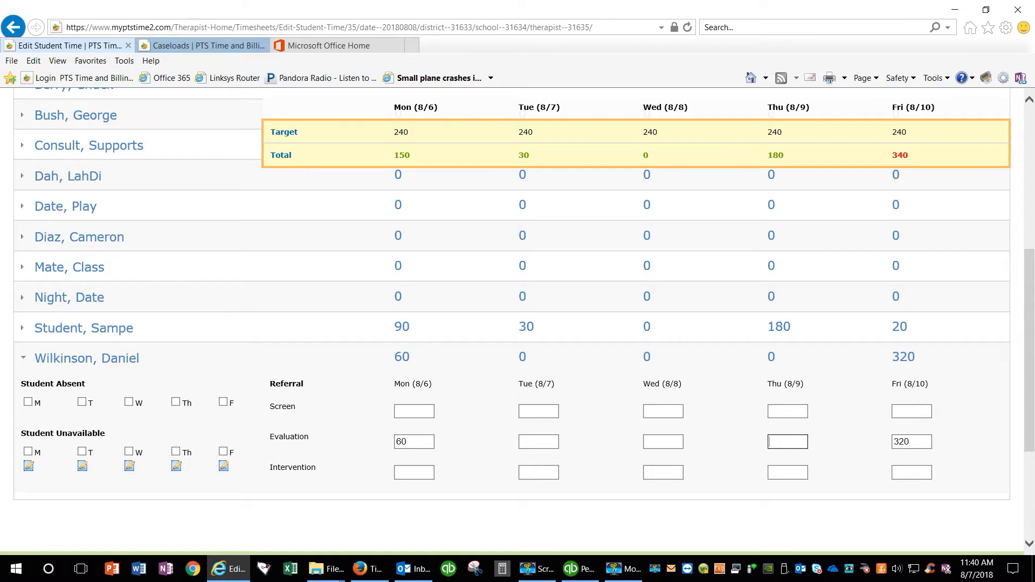
text(60)
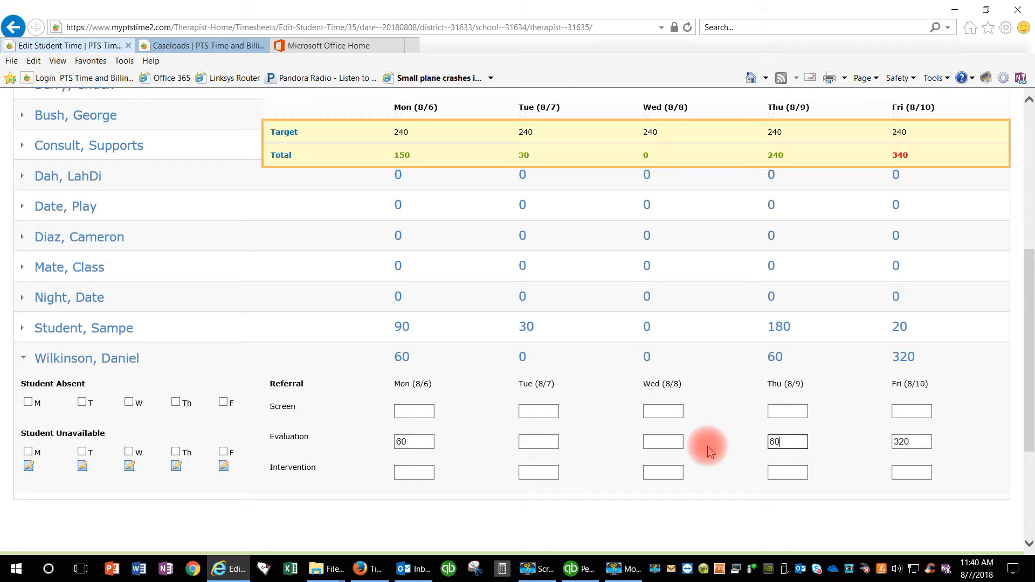
scroll(710, 452, up, 3)
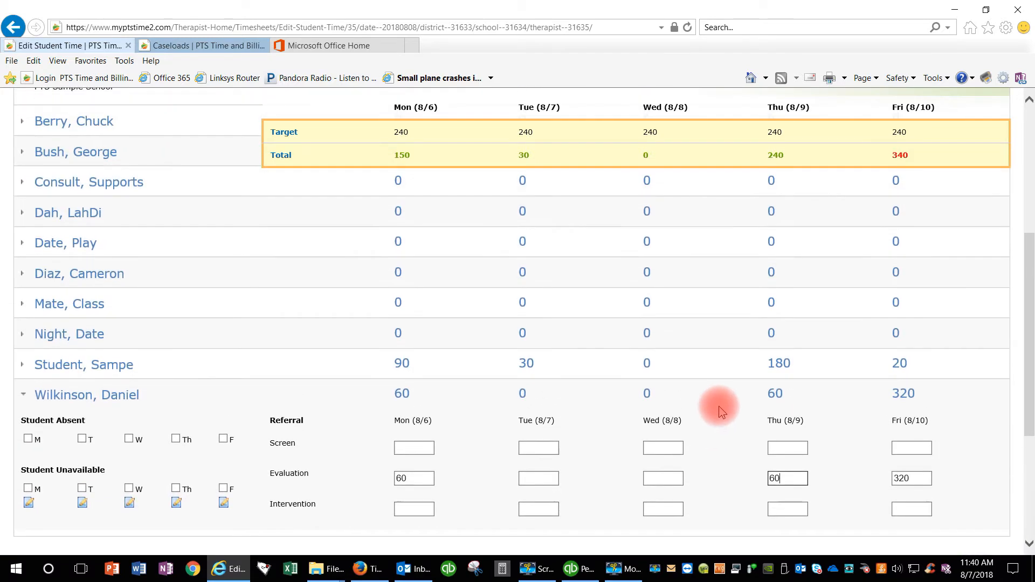
scroll(720, 405, up, 2)
scroll(720, 401, down, 3)
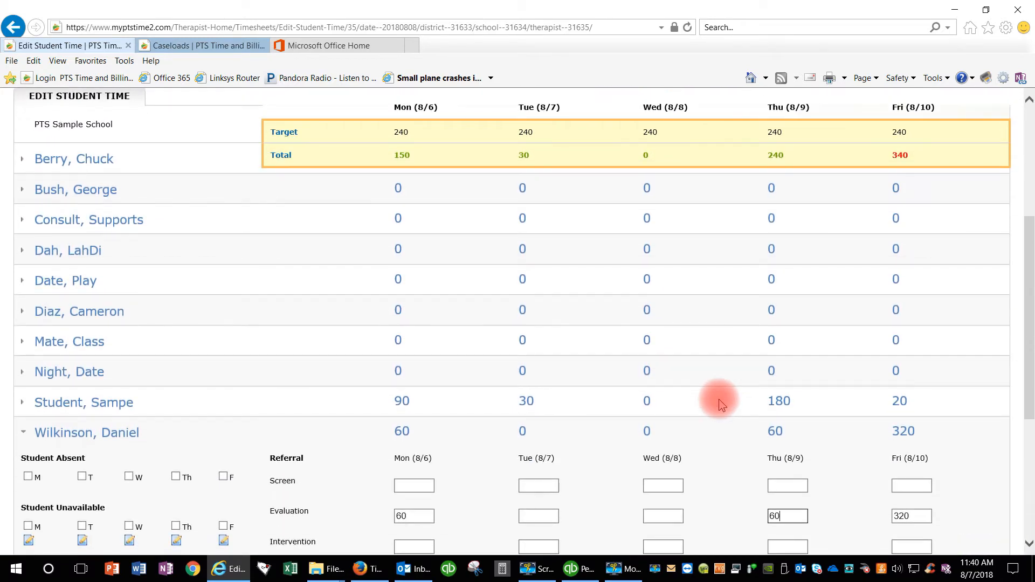
scroll(719, 400, up, 3)
scroll(722, 404, up, 3)
Save the minutes so ESY 2014 totals 12.67 hours, then return to the Timesheets list
click(976, 227)
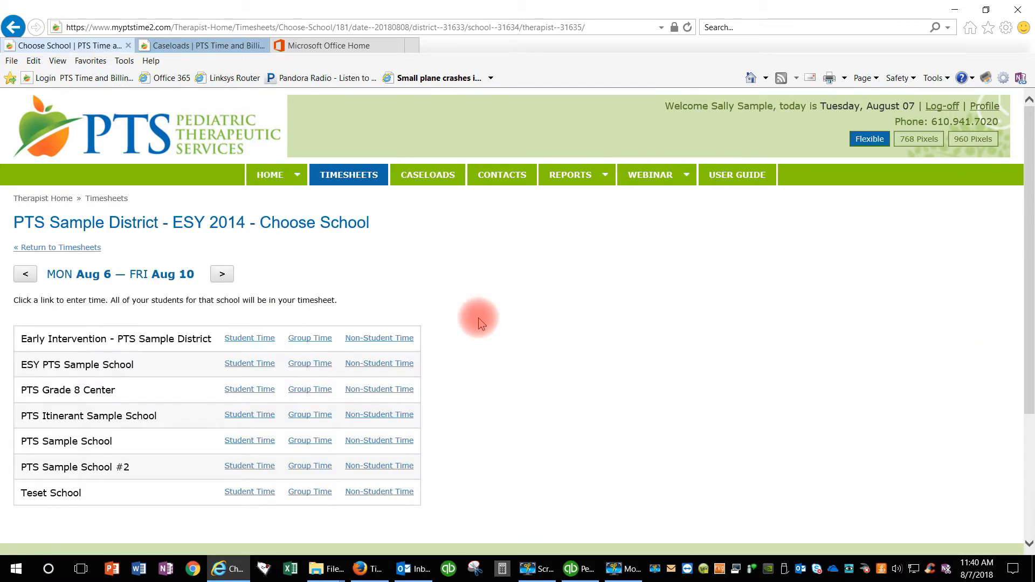
click(48, 251)
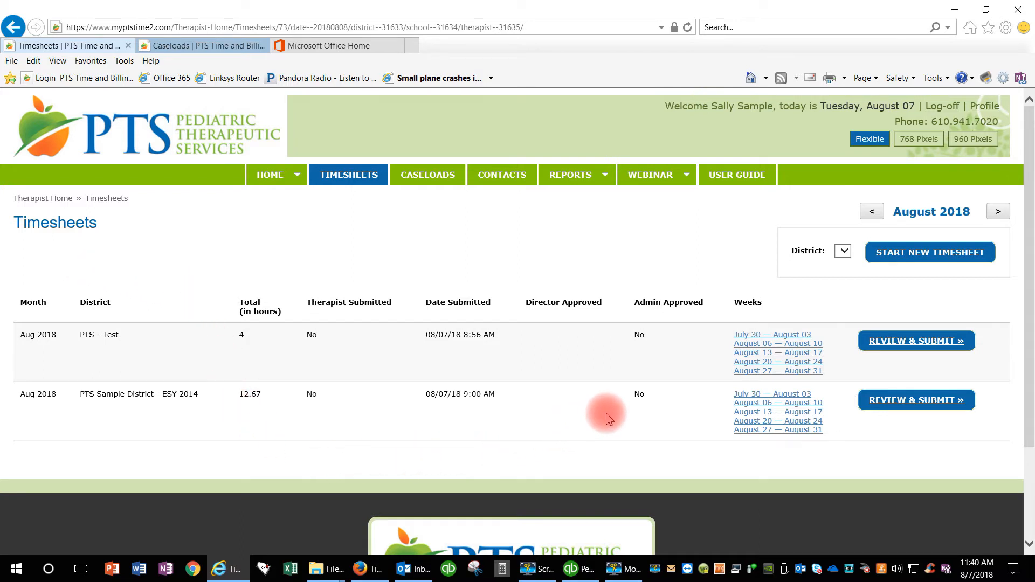
Open the ESY 2014 August 2018 Timesheet Review page and bring up the Reference Date calendar
click(922, 407)
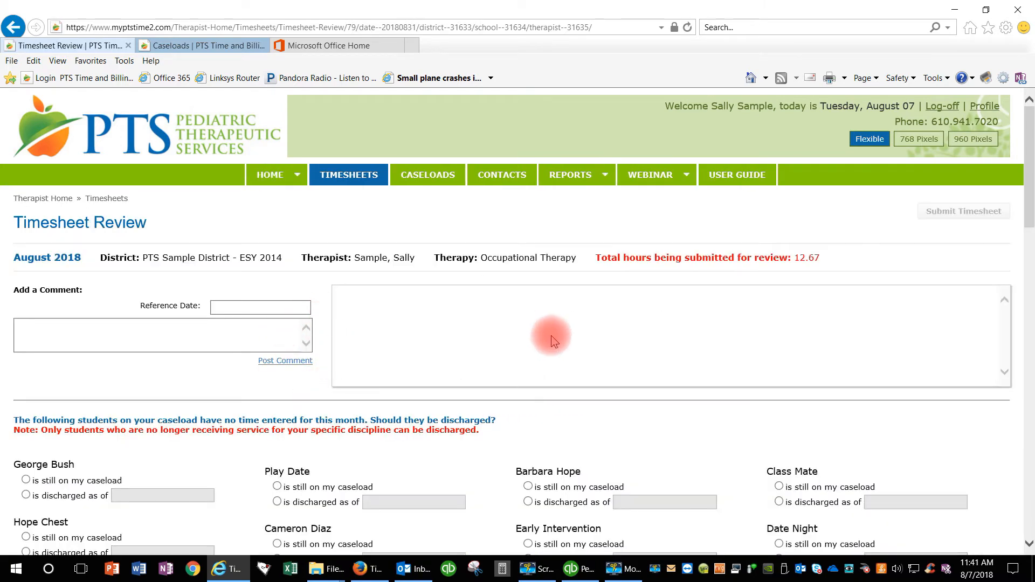
scroll(399, 375, down, 1)
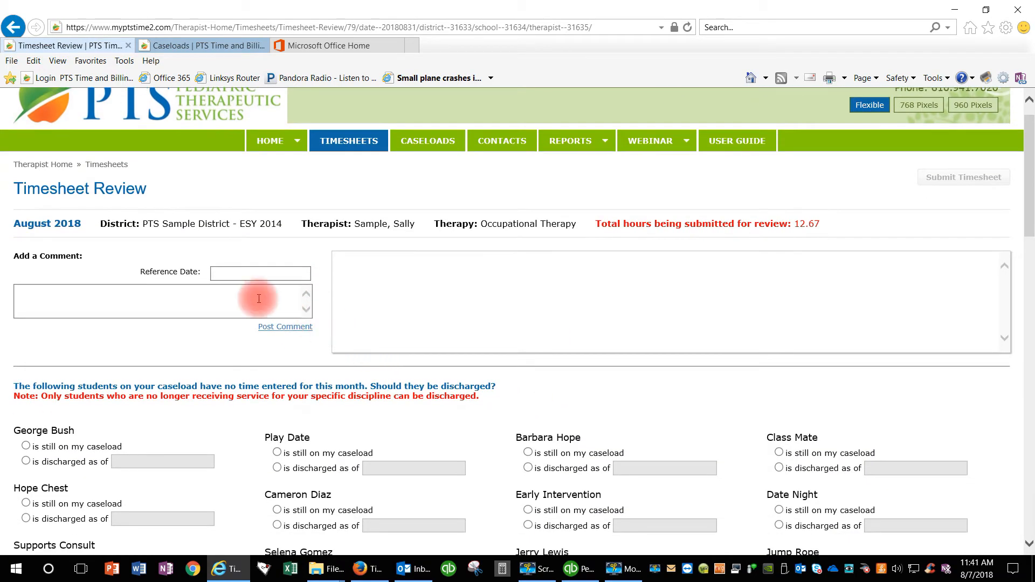
click(252, 270)
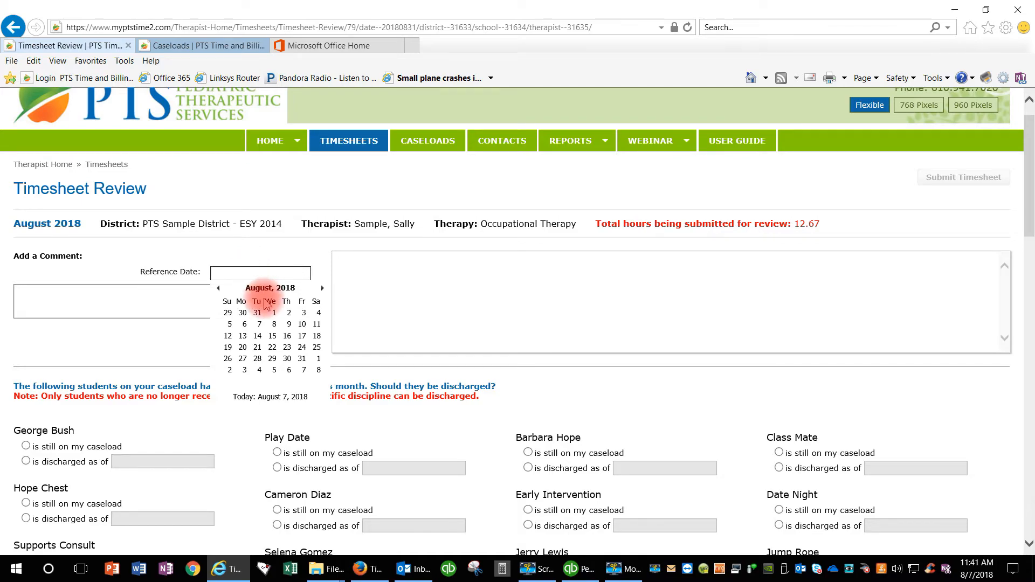
scroll(340, 393, down, 20)
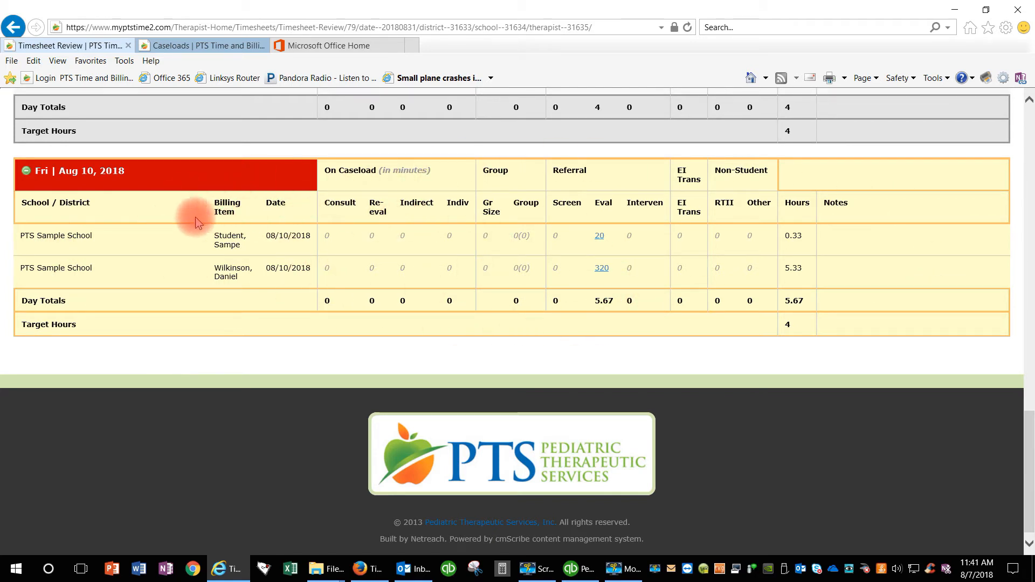
scroll(218, 270, up, 15)
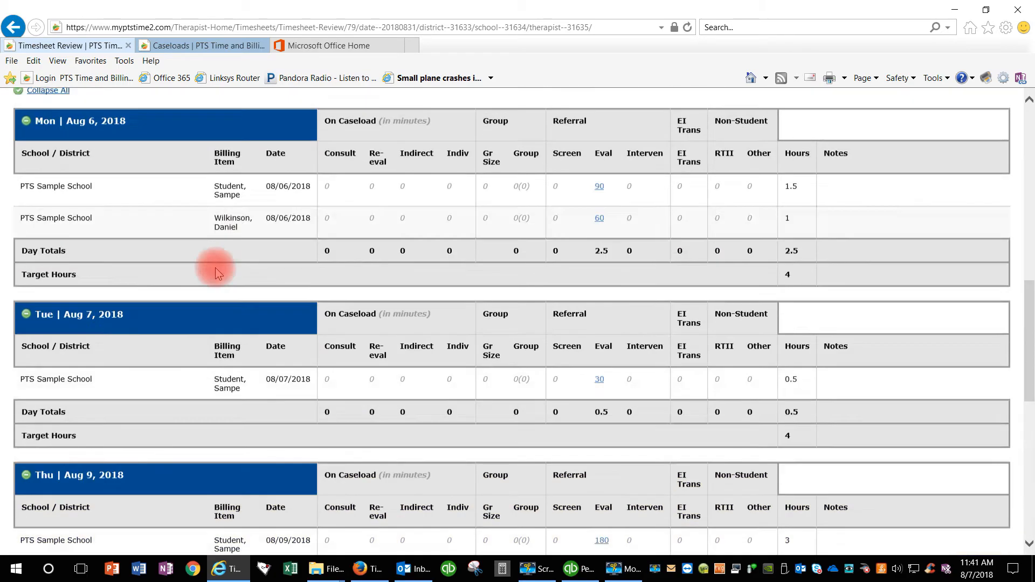
scroll(215, 267, up, 4)
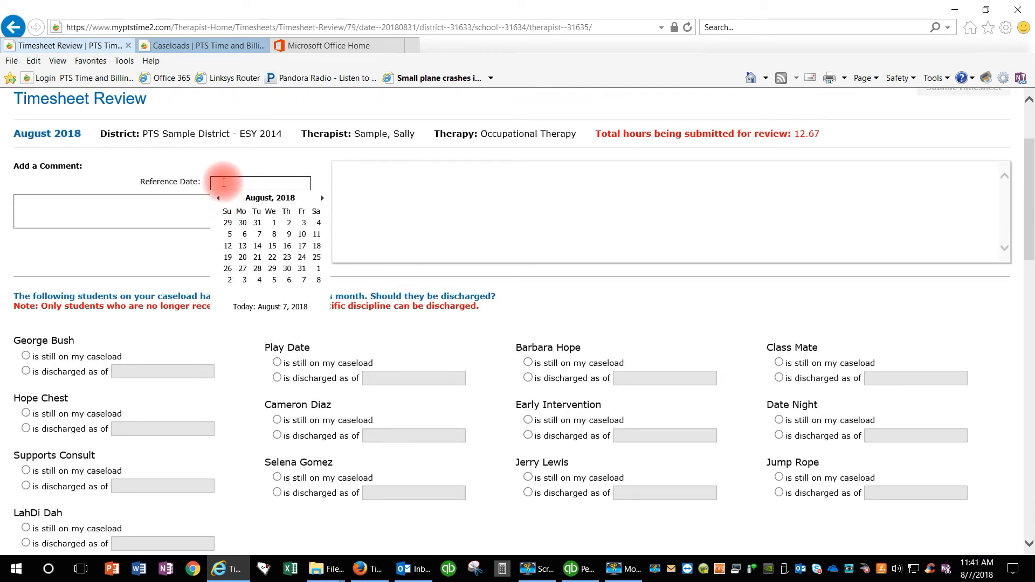
Post the comment 'Extended day due to IEP meeting after school' with reference date 8/10
click(302, 234)
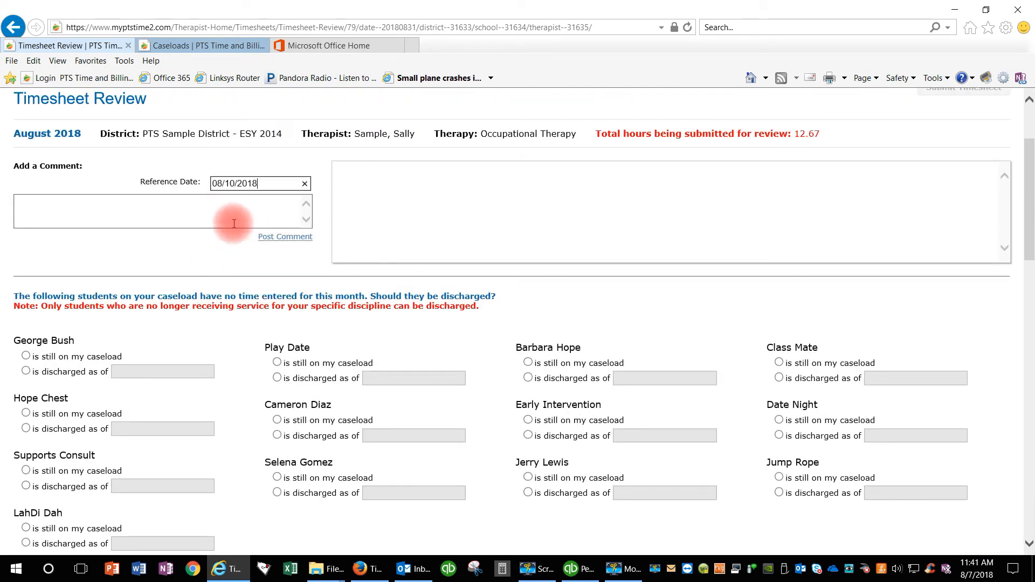
click(58, 215)
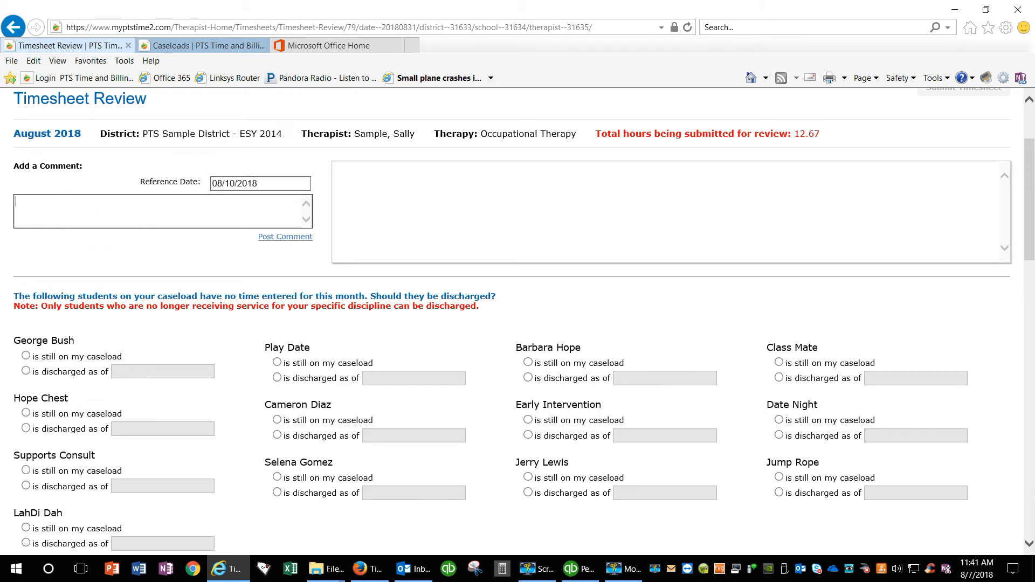
text(Extended day due to IEP meeting )
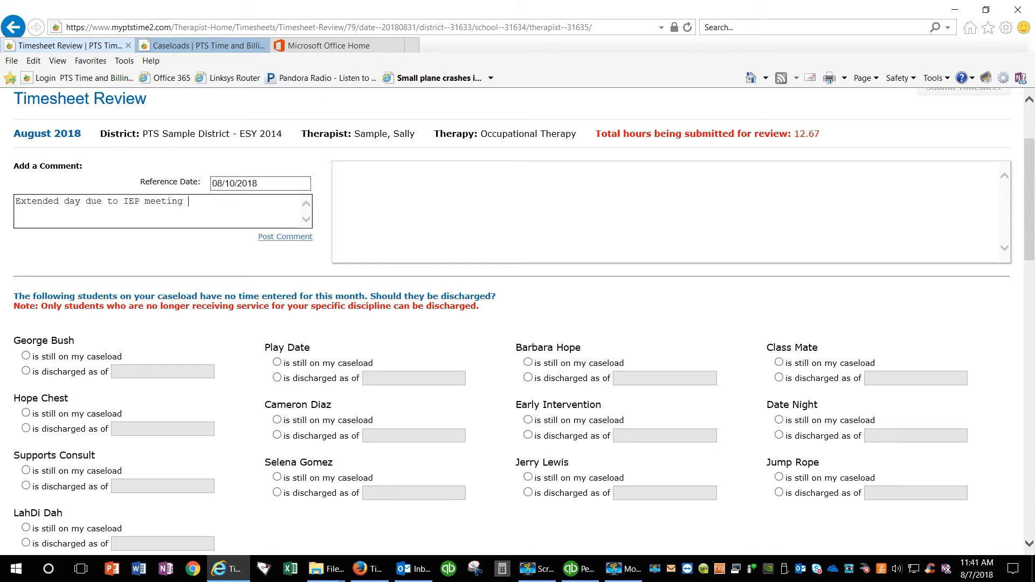
text(after school)
click(280, 240)
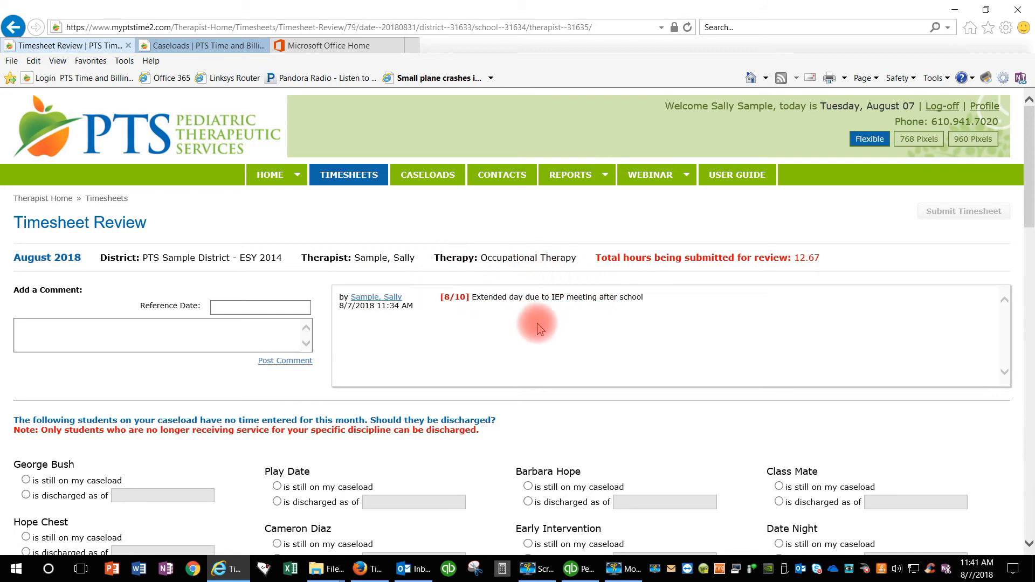
Look over the ESY 2014 review's daily tables, then go back to the Therapist Home page
scroll(579, 326, down, 4)
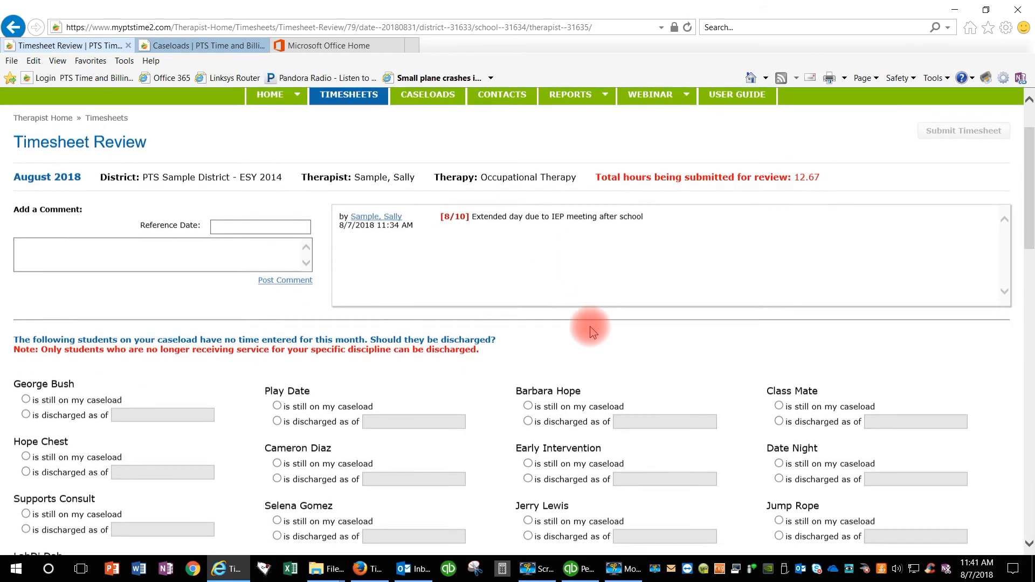
scroll(591, 332, down, 4)
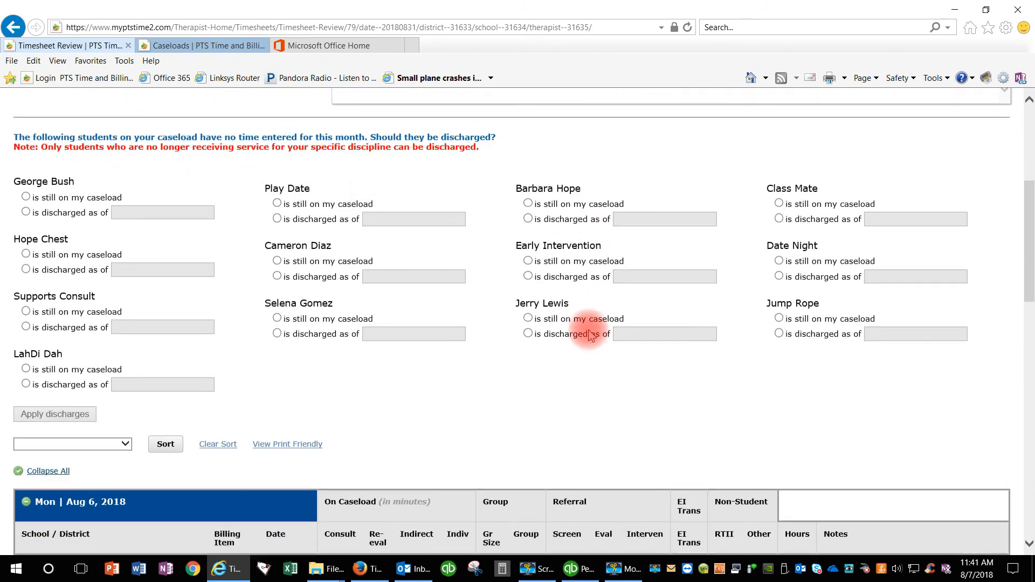
scroll(592, 334, down, 3)
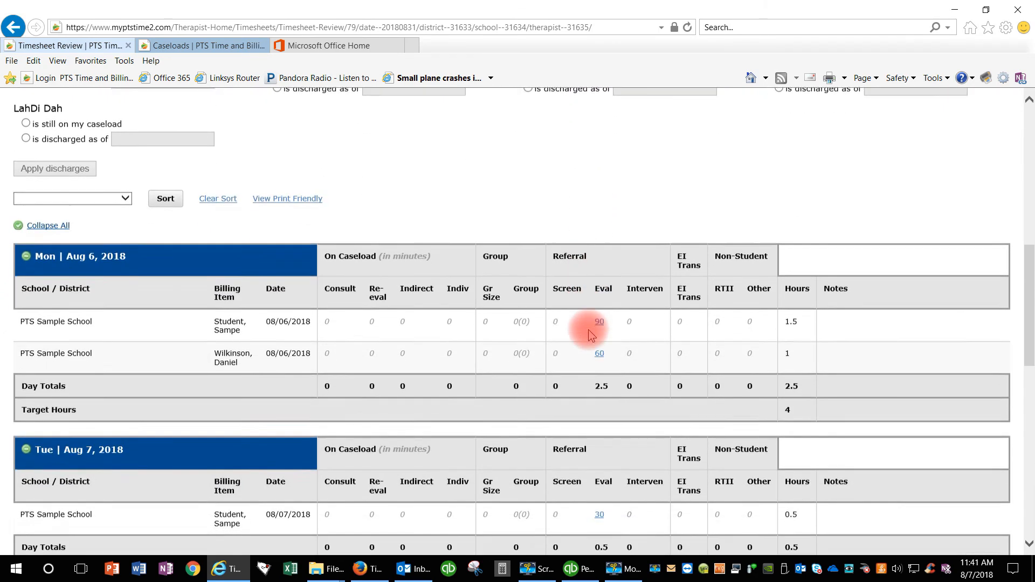
scroll(591, 334, down, 2)
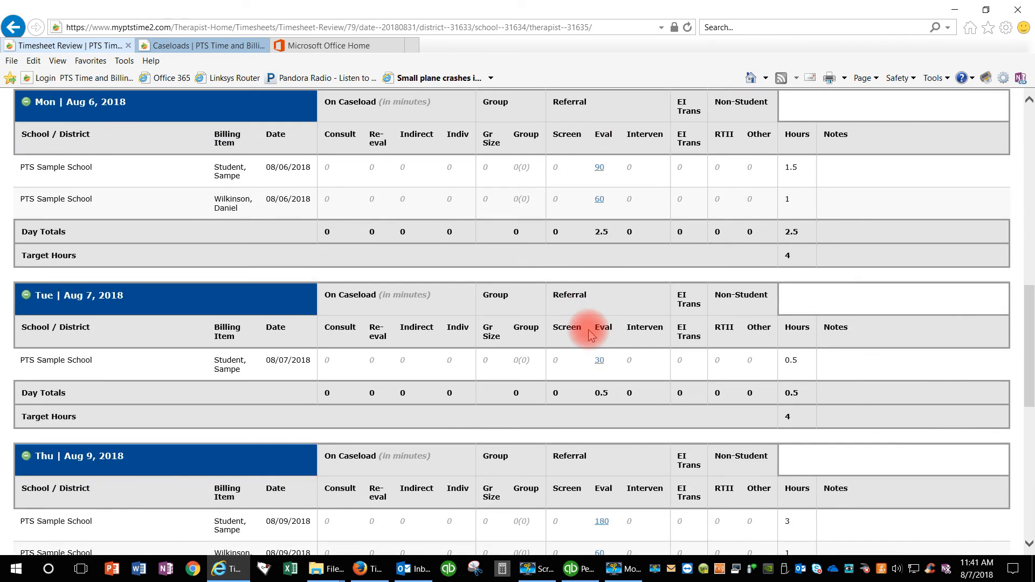
scroll(588, 330, down, 3)
scroll(587, 330, up, 12)
scroll(579, 330, up, 2)
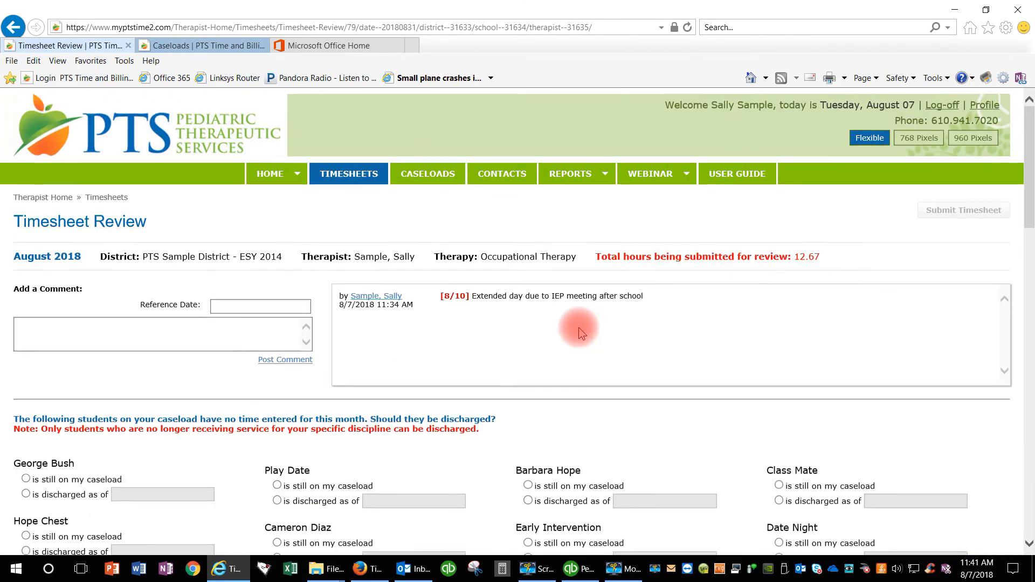
click(267, 178)
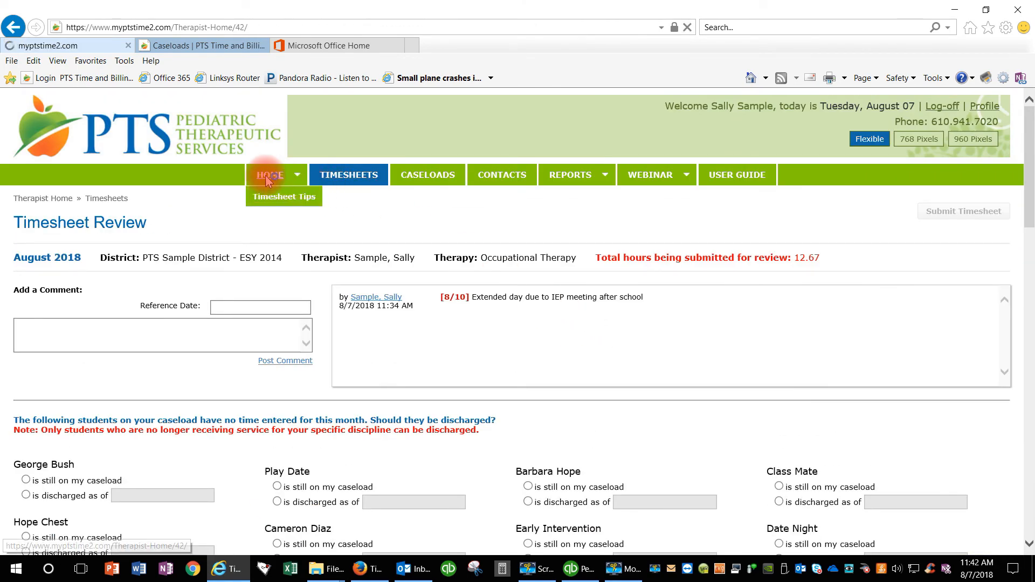